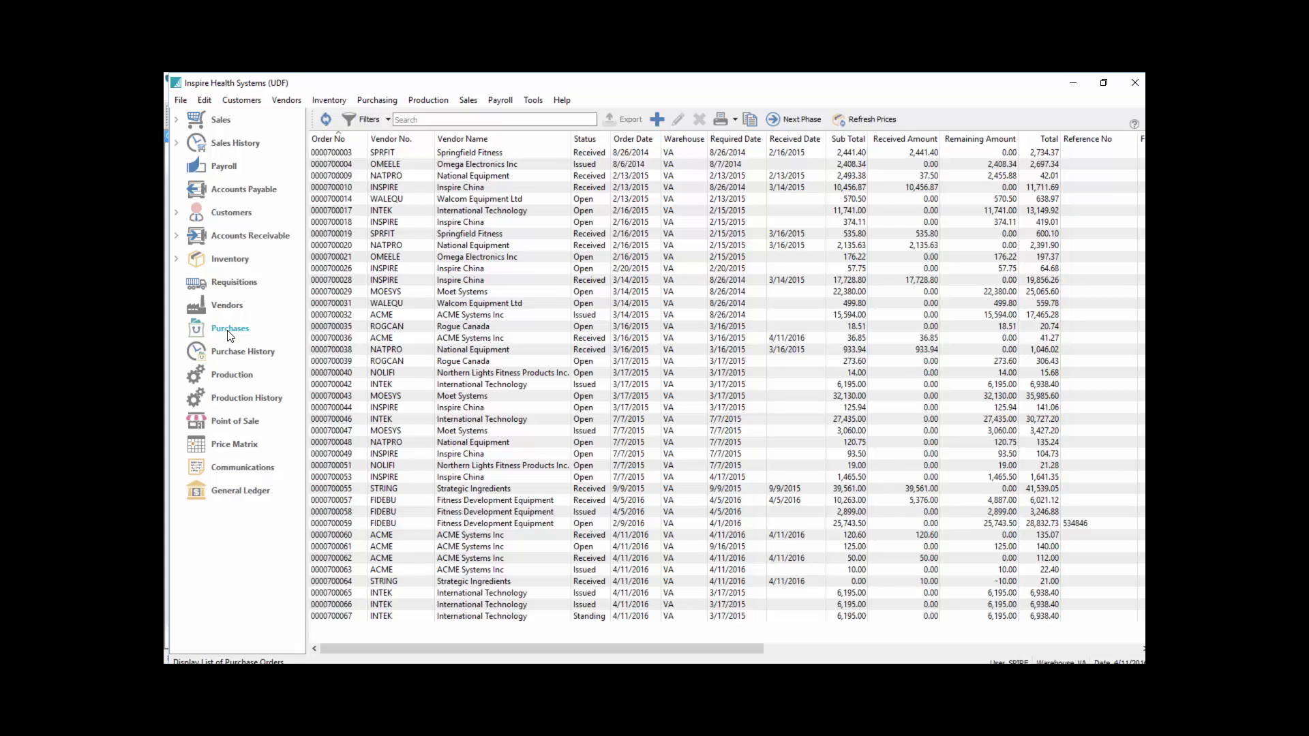
- Look through example purchase orders with Received, Issued, Open and Standing status in the order list
left_click(594, 153)
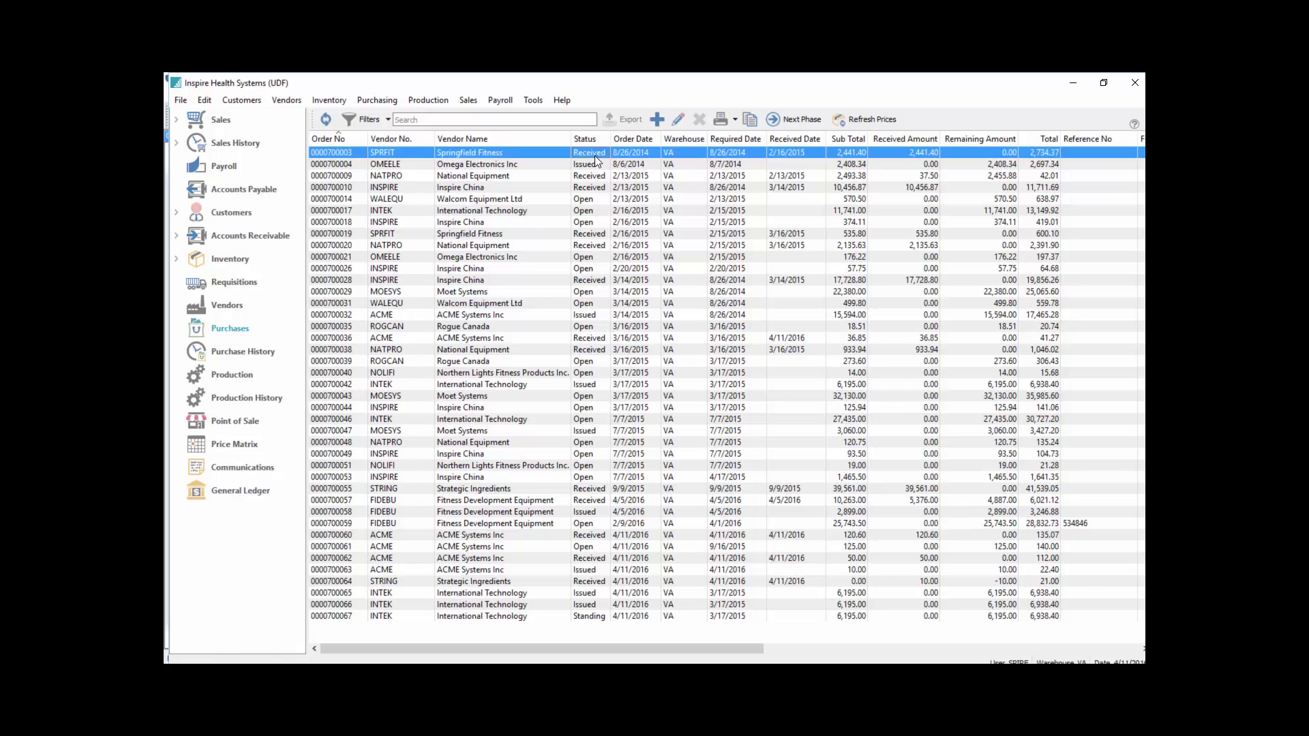
left_click(594, 167)
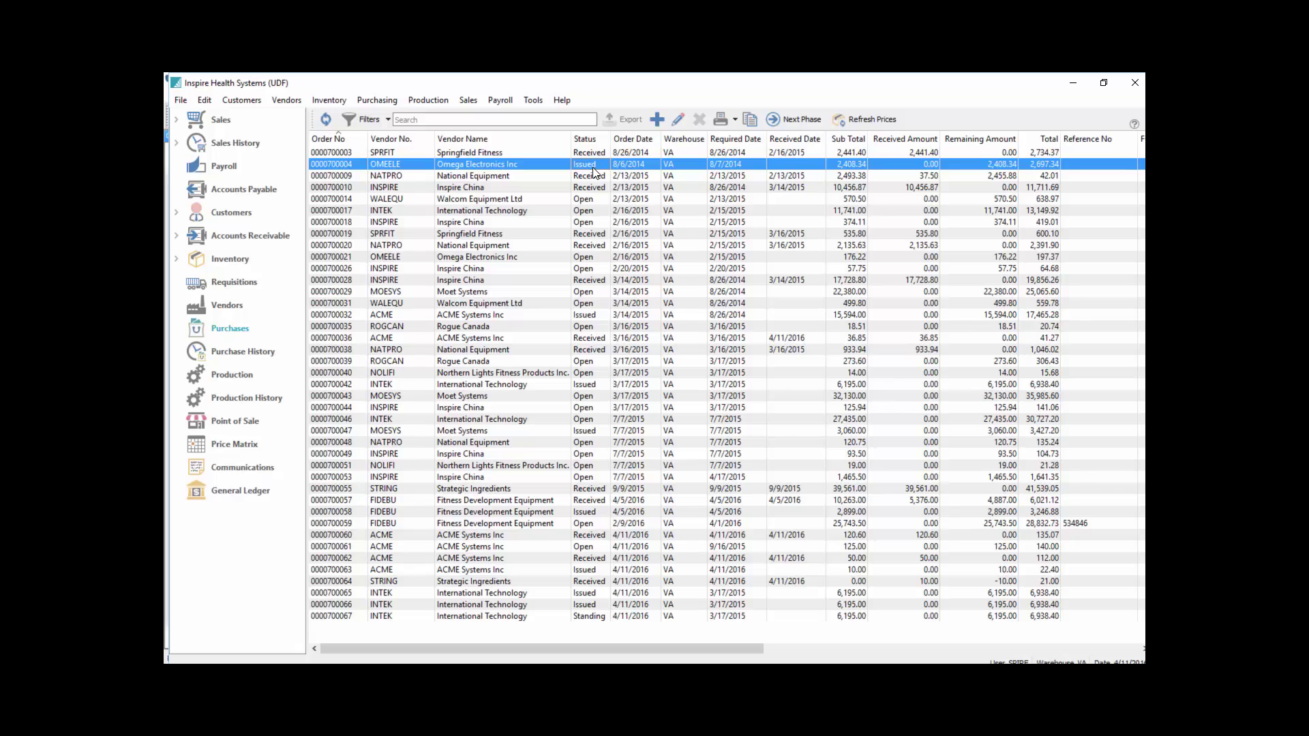
left_click(599, 199)
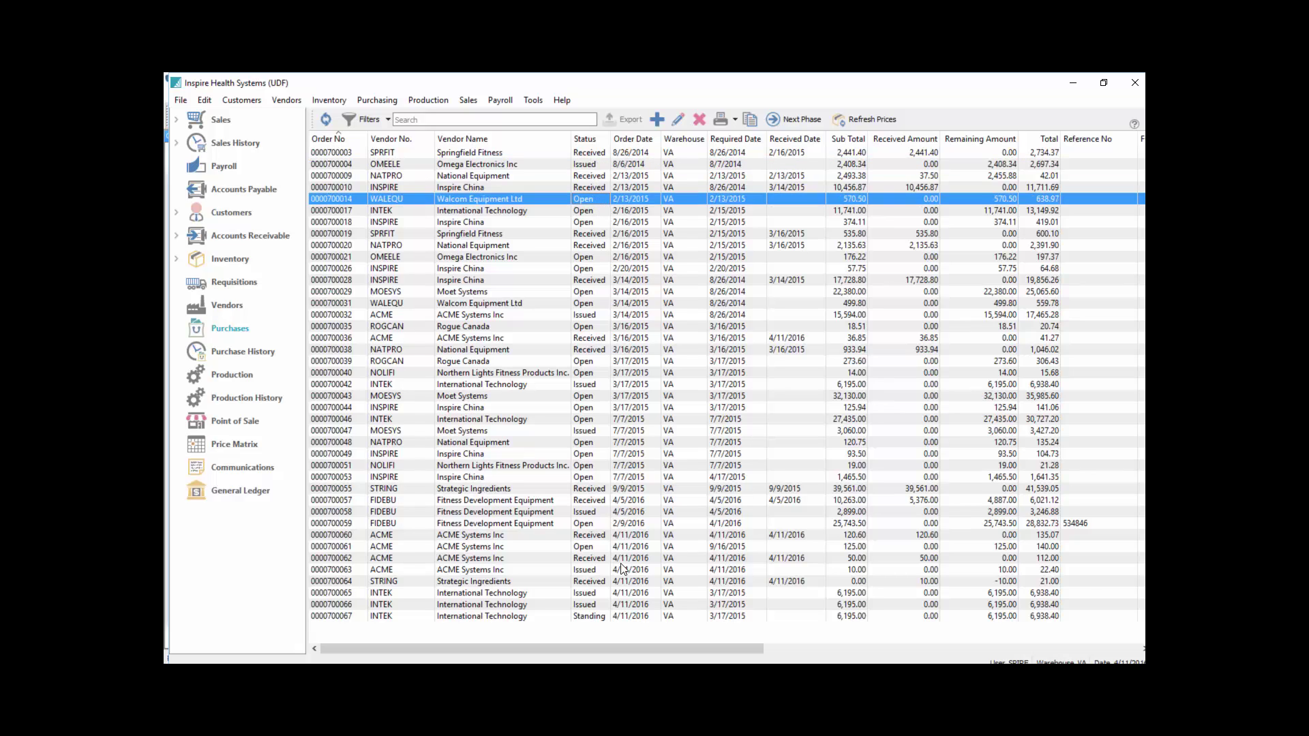
left_click(608, 616)
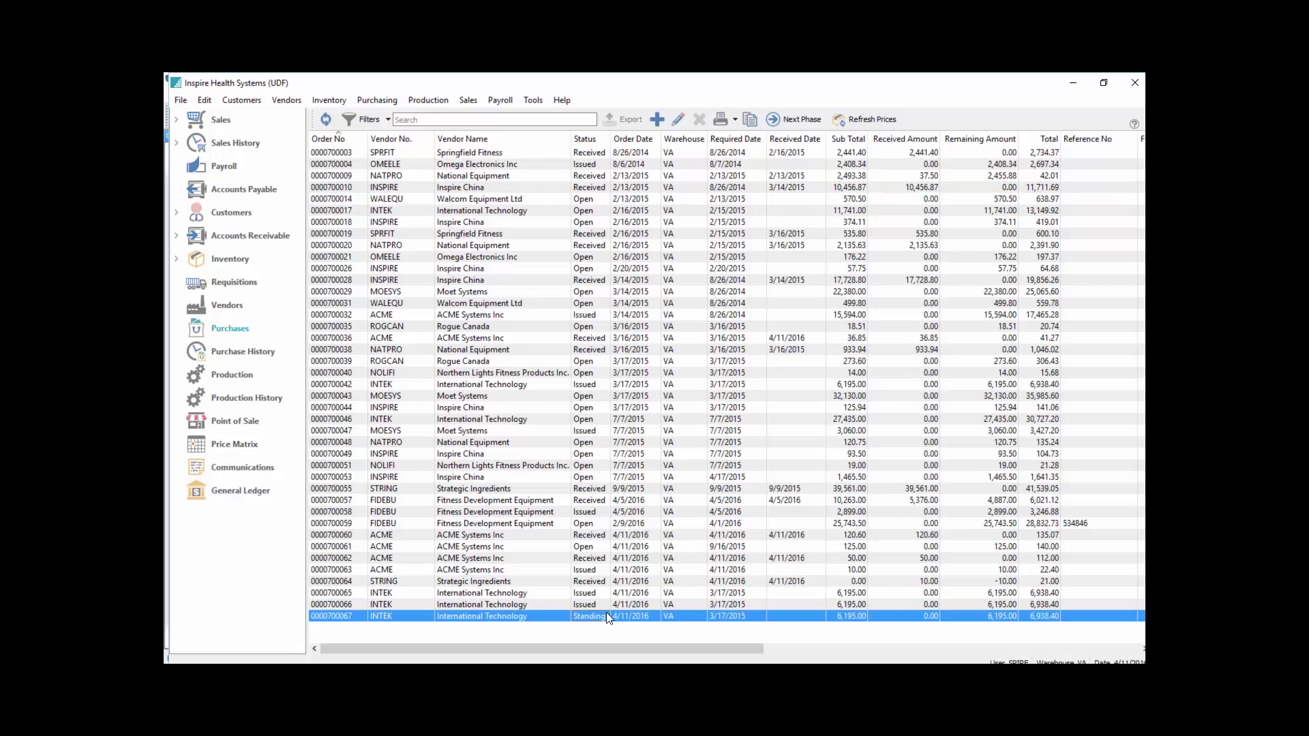
- Sort the purchase orders by vendor number and review the grouped ACME orders and the remaining list columns
left_click(415, 141)
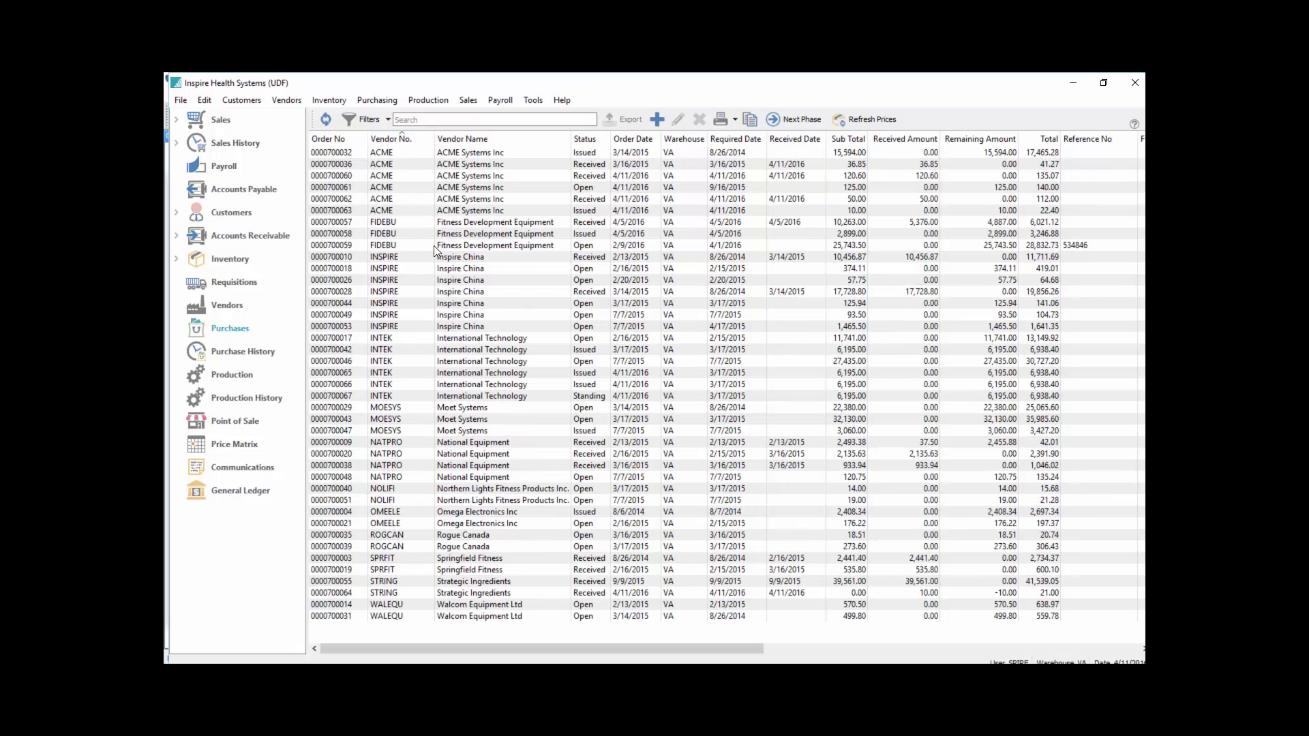
left_click_drag(413, 158, 411, 211)
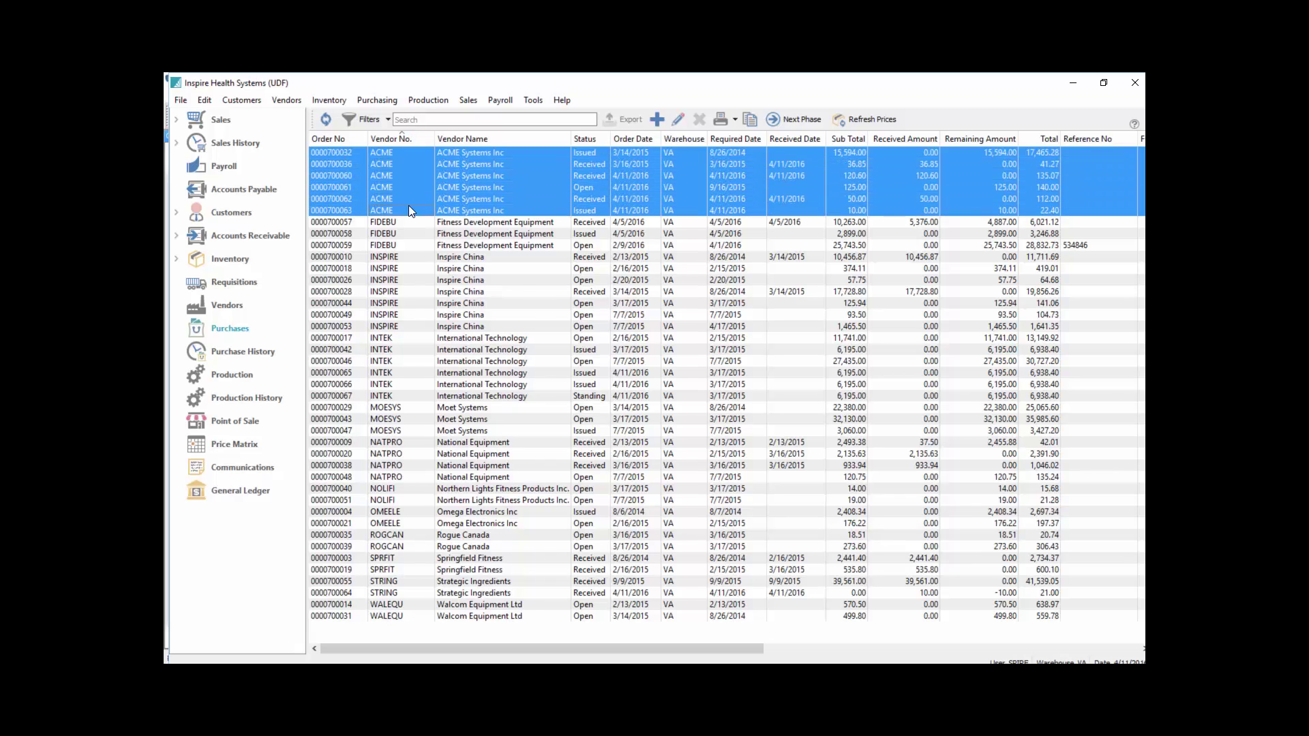
left_click(626, 283)
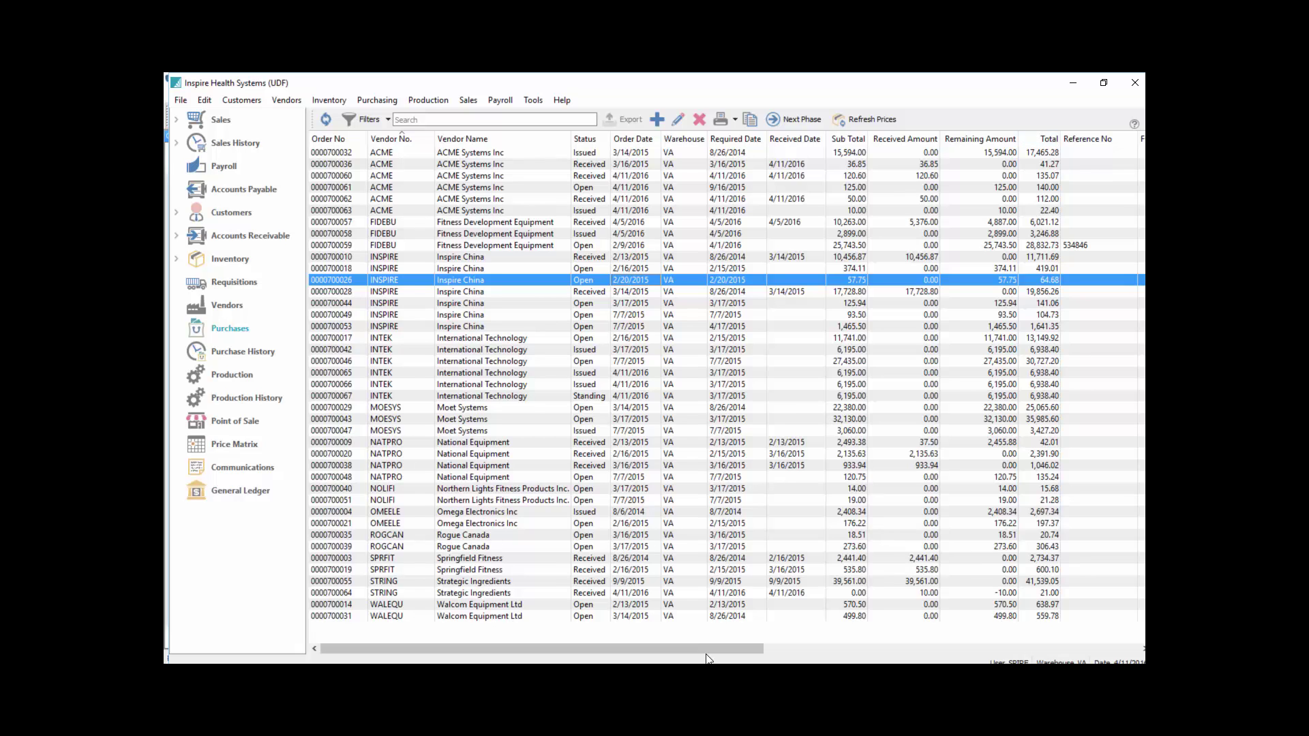
left_click_drag(748, 650, 1089, 661)
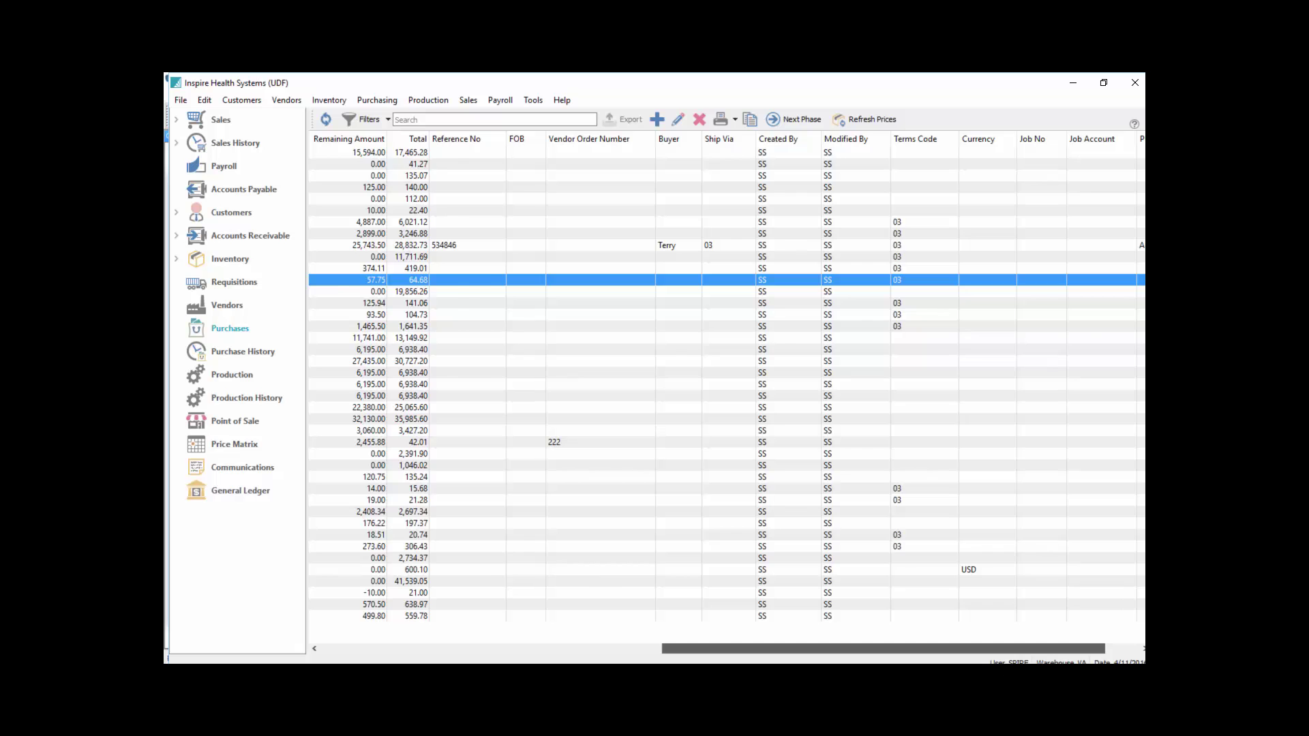
left_click_drag(997, 649, 656, 649)
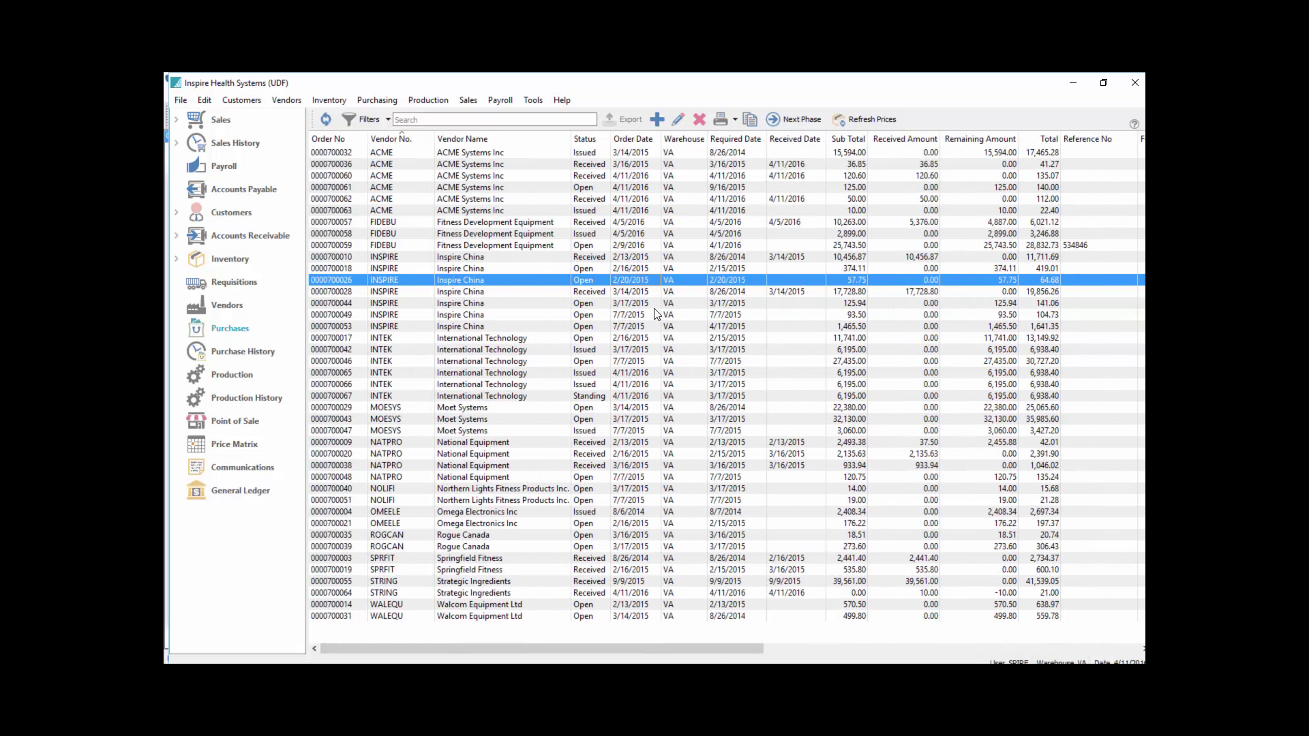
- Sort the purchase orders by required date and inspect the earliest order's billing and main details
left_click(742, 140)
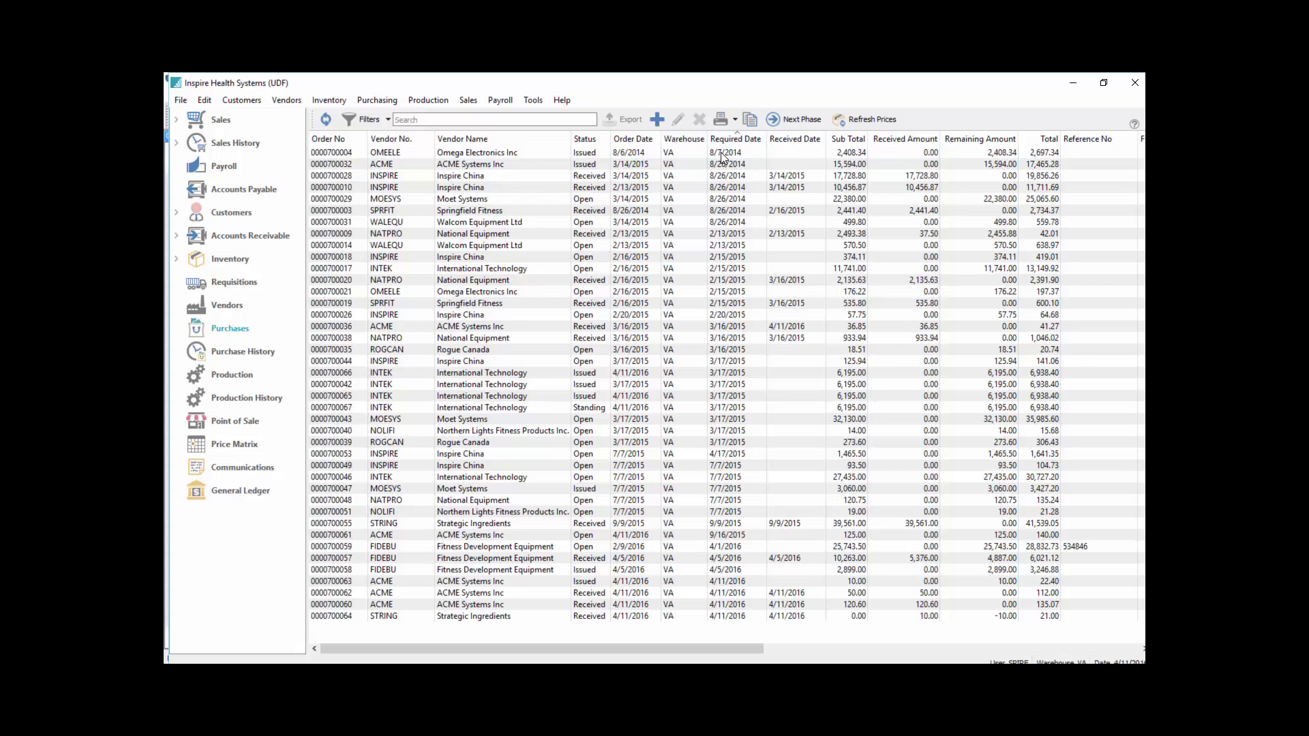
left_click(721, 154)
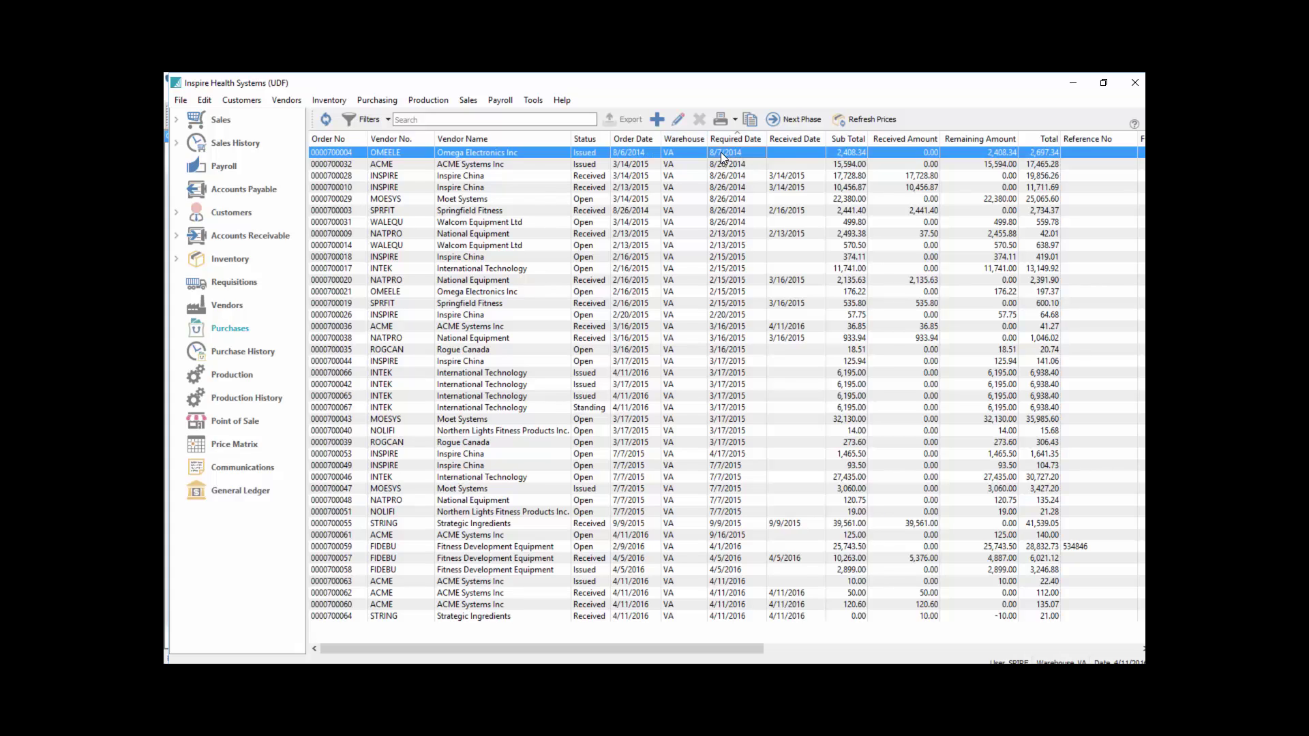
double_click(721, 152)
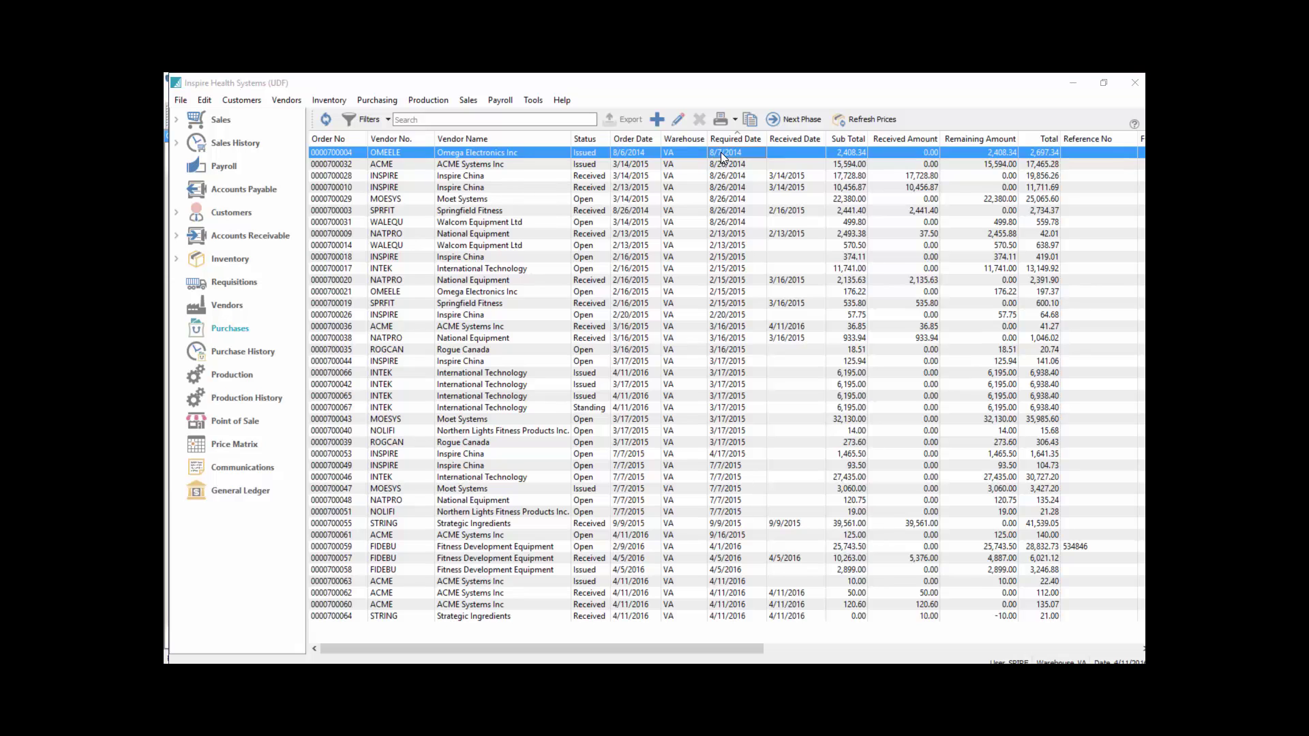
left_click(394, 204)
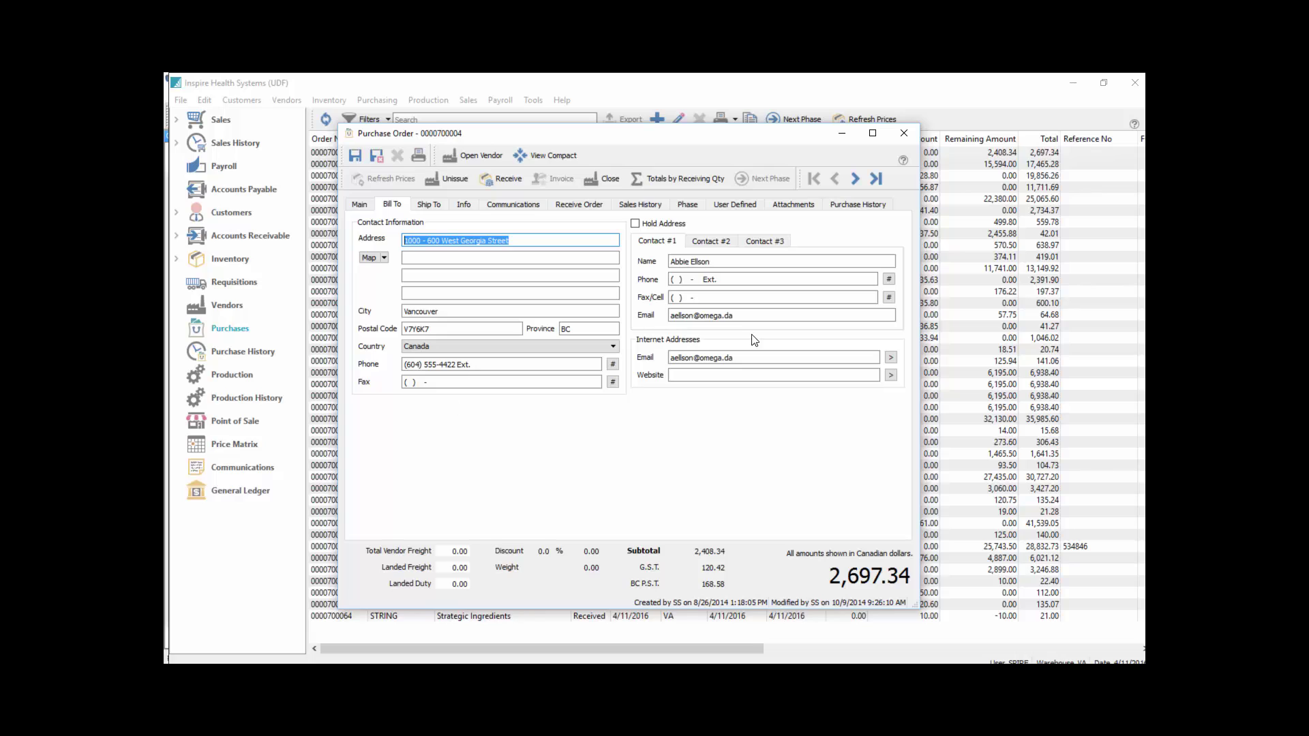
left_click(360, 204)
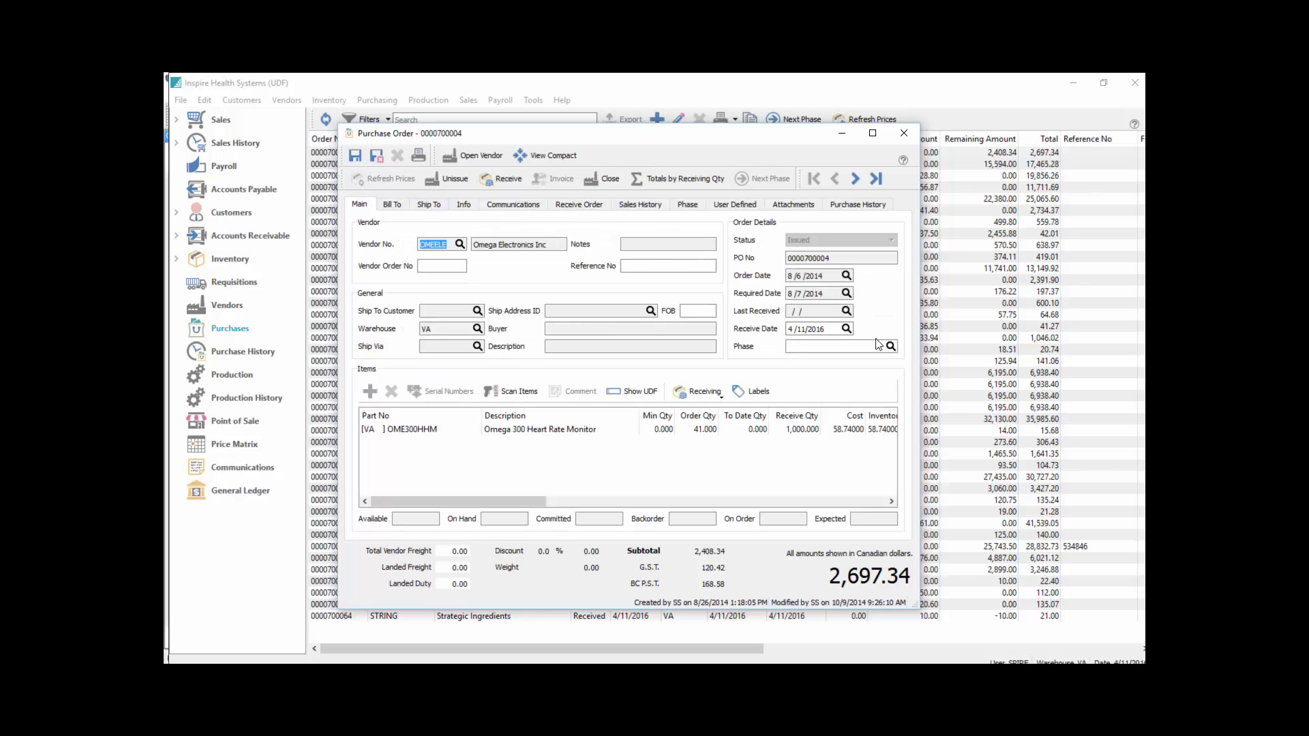
left_click(904, 135)
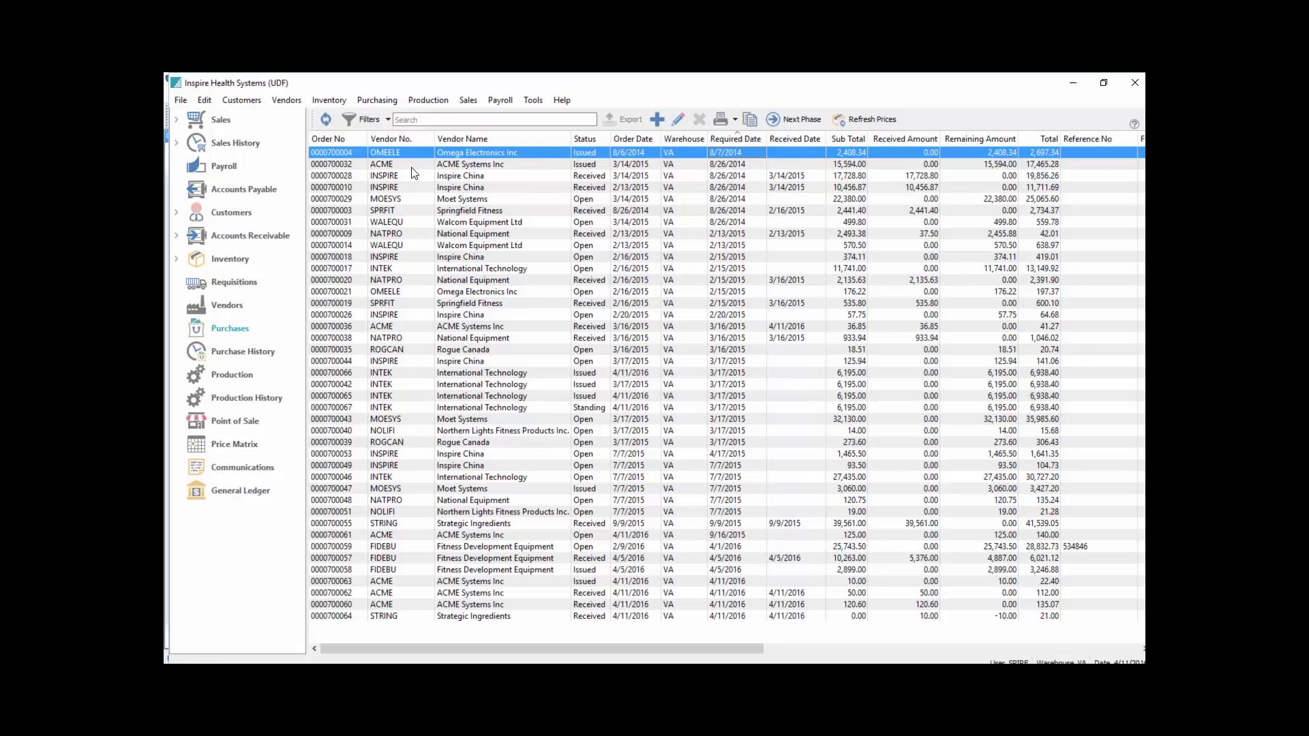
- Sort the purchase orders by descending order number and open the Fitness Development Equipment order with Open status, dismissing its alert
left_click(338, 141)
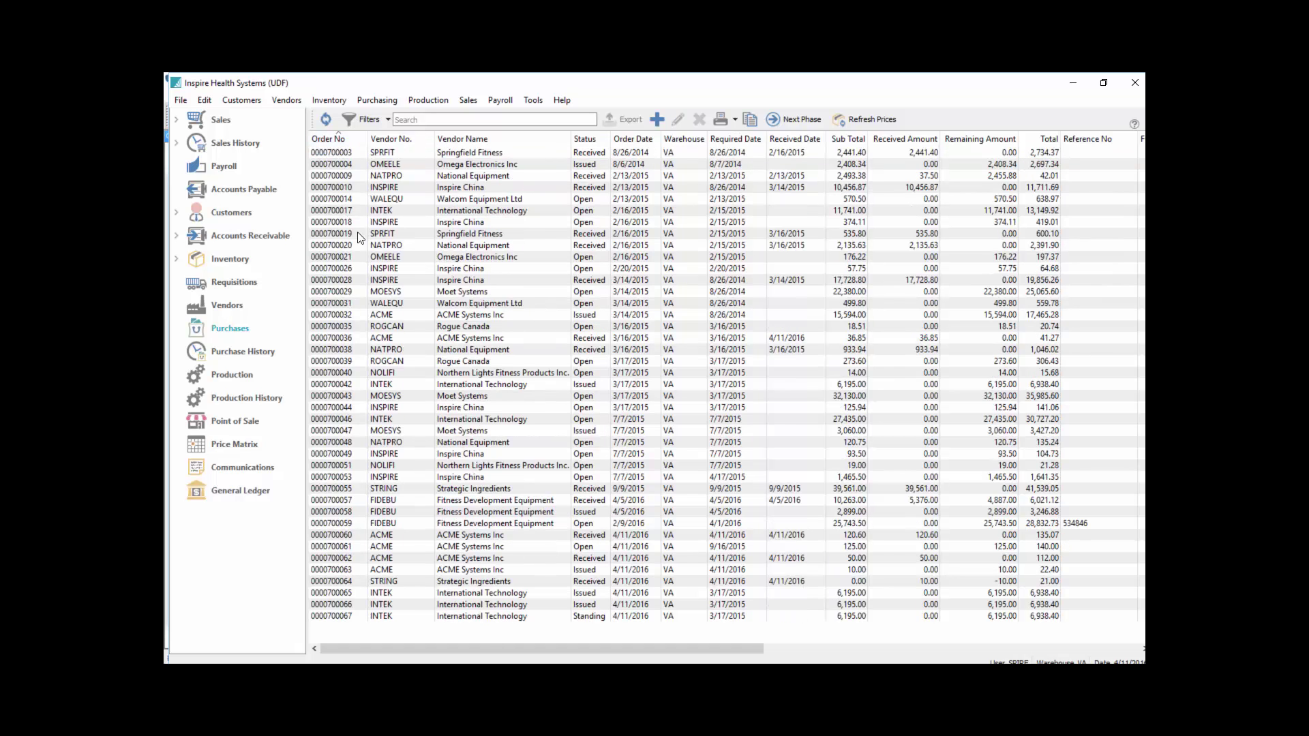
left_click(342, 140)
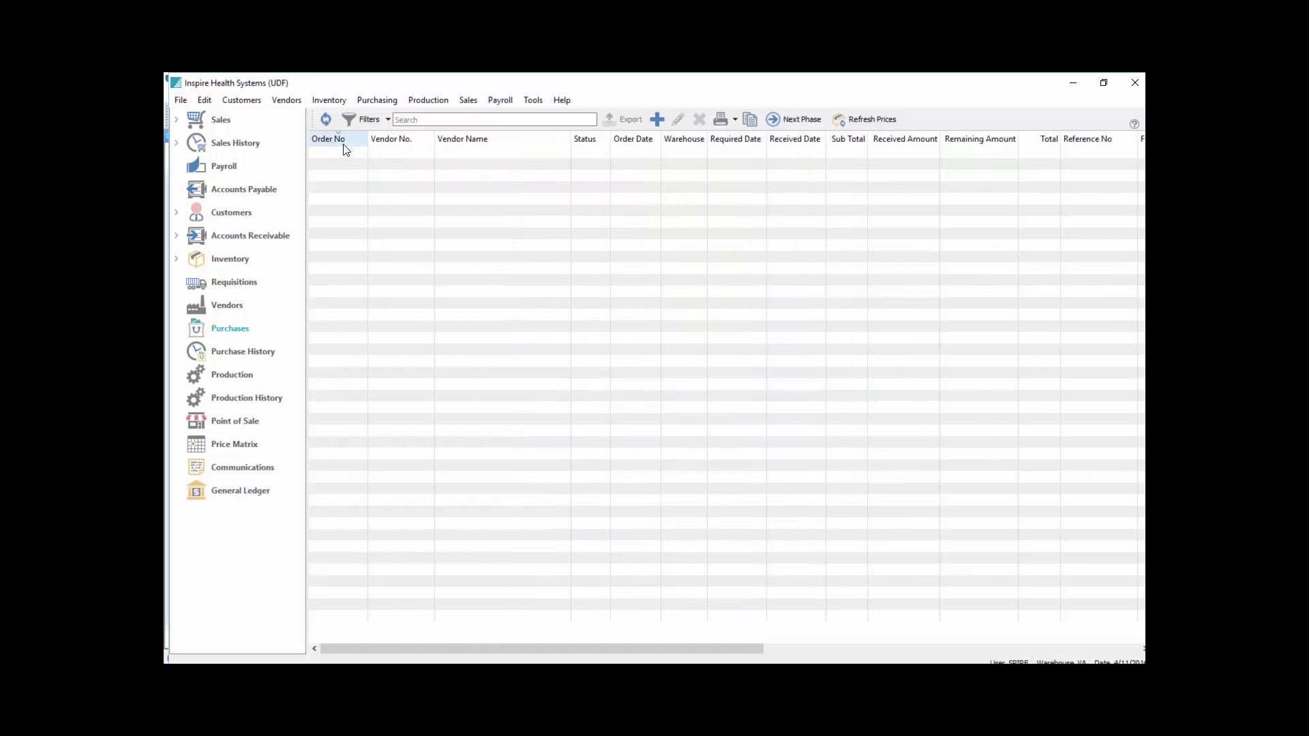
double_click(351, 244)
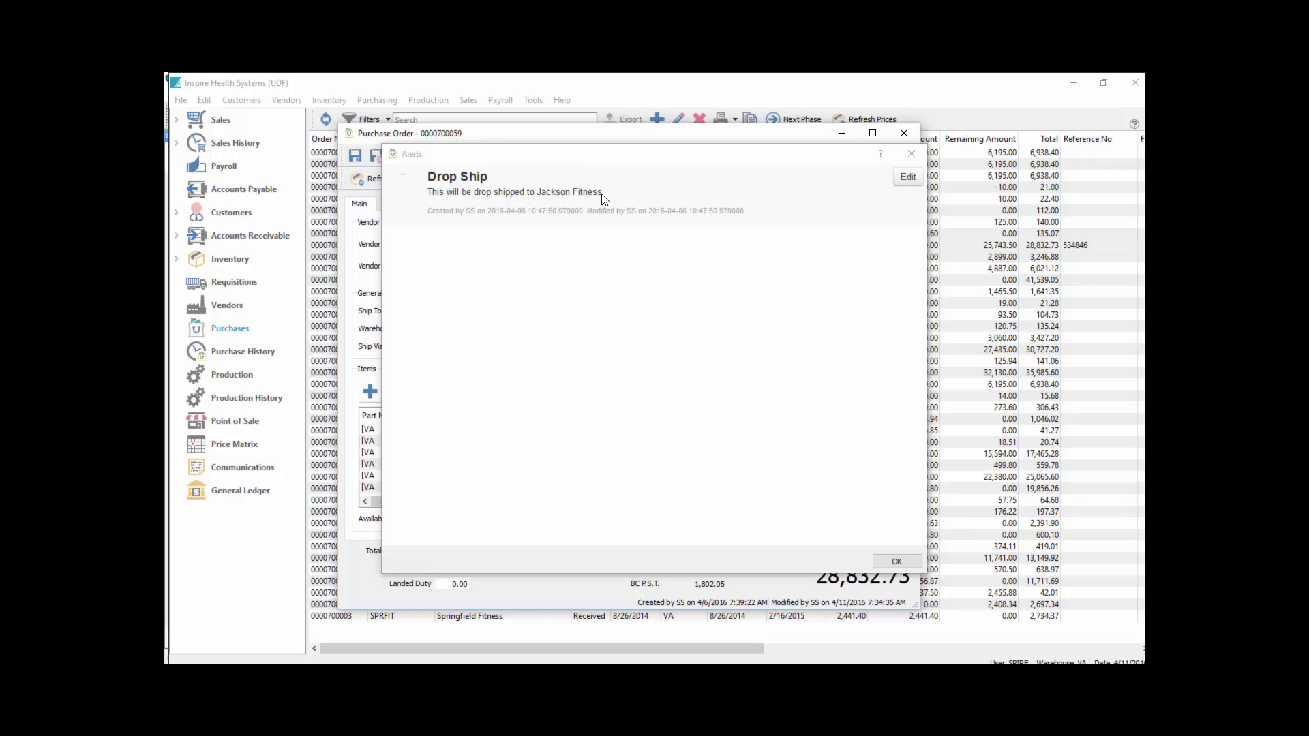
left_click(894, 559)
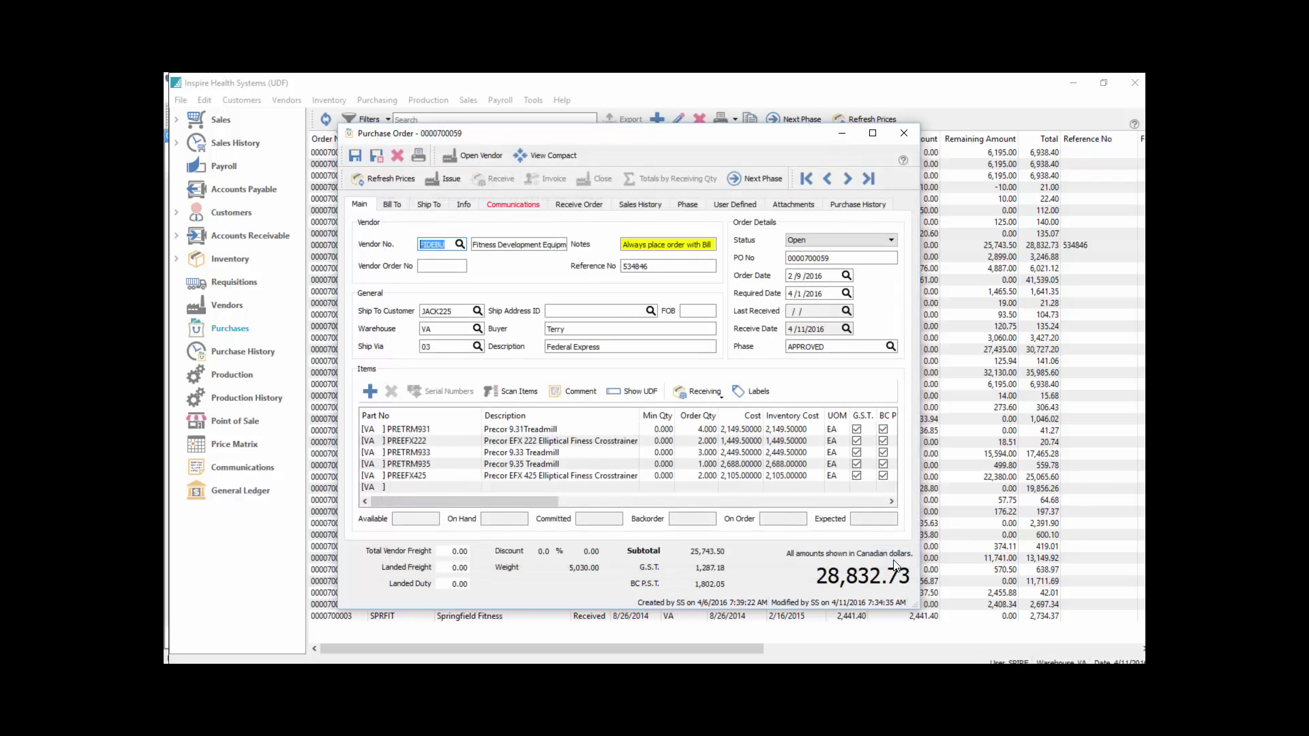
- View the Drop Ship note in the order's communications and its Alert on Orders option, and return to the main order details
left_click(523, 206)
double_click(456, 258)
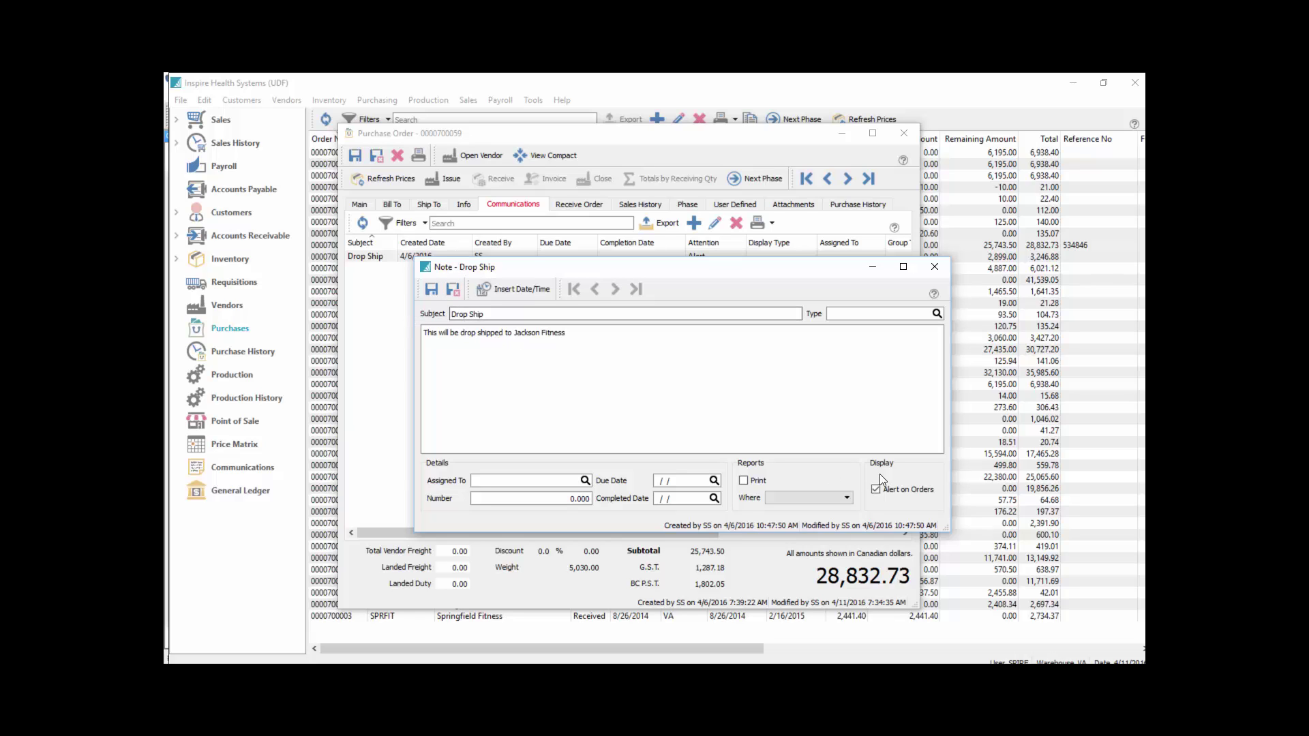
left_click(902, 491)
left_click(903, 491)
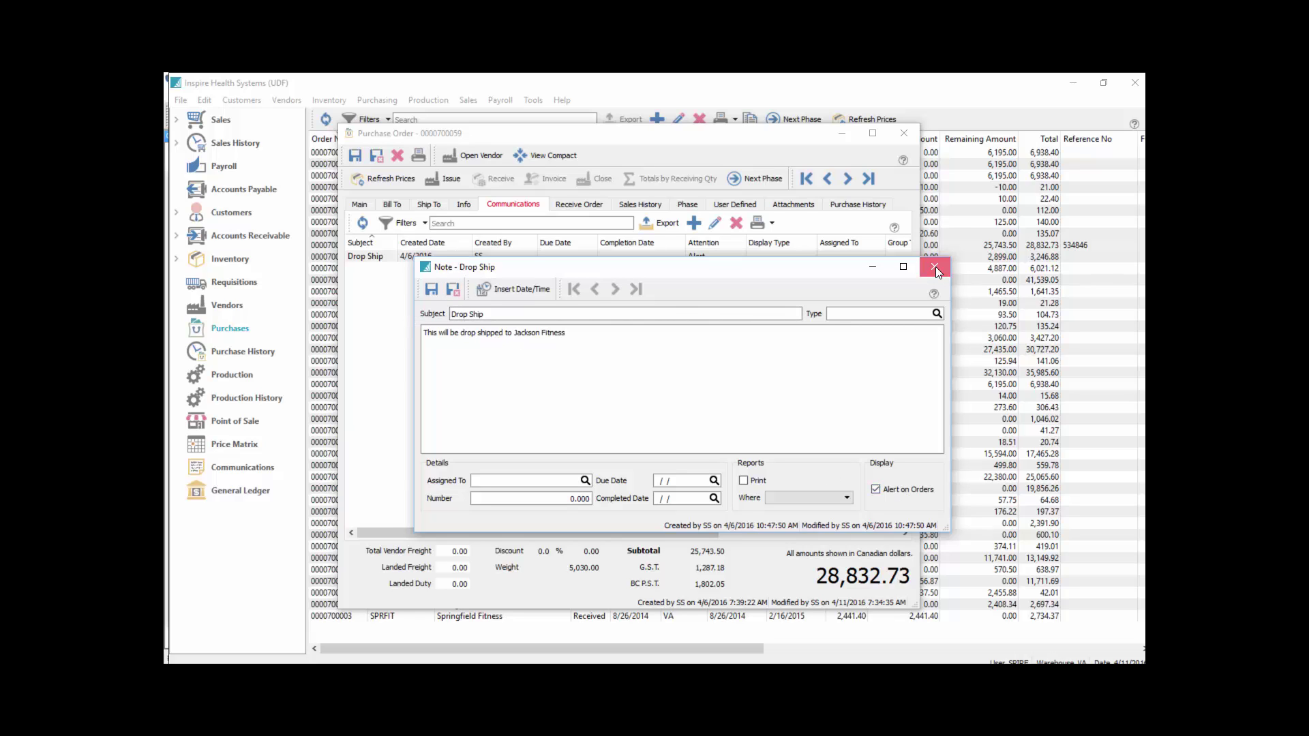
left_click(935, 267)
left_click(695, 420)
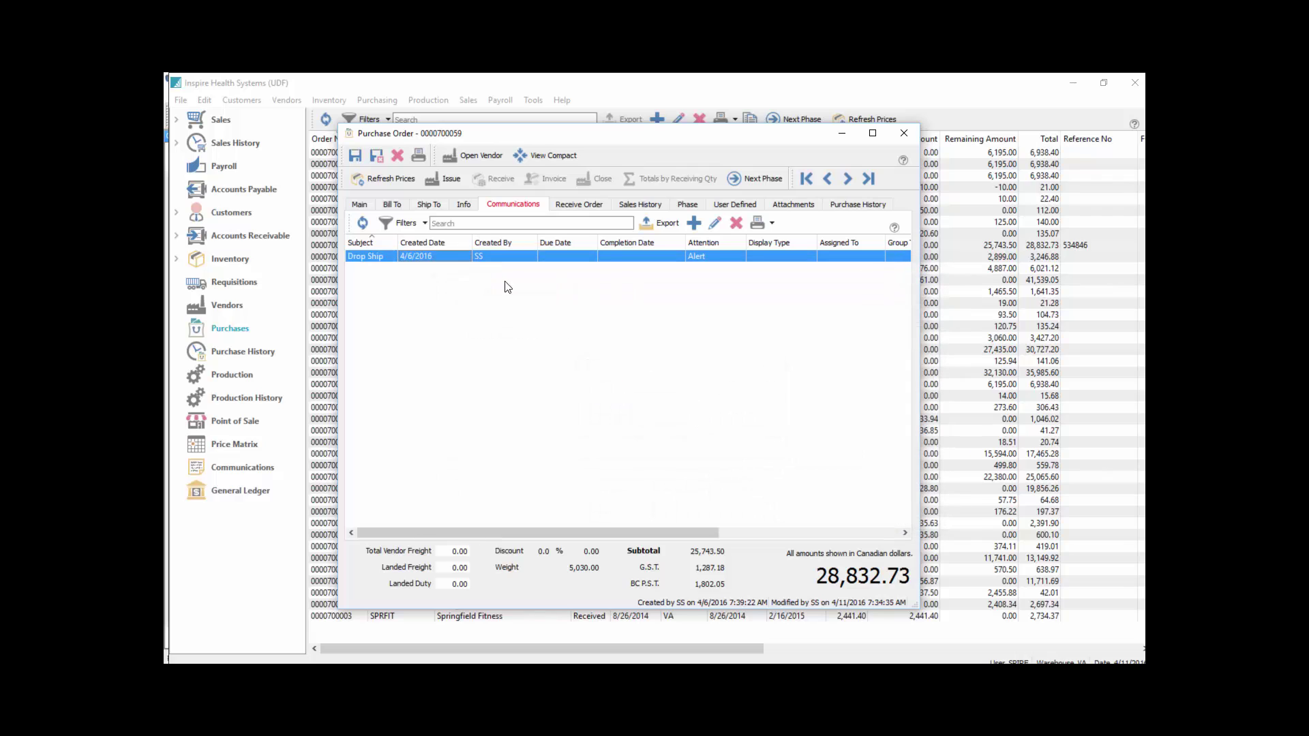
left_click(360, 205)
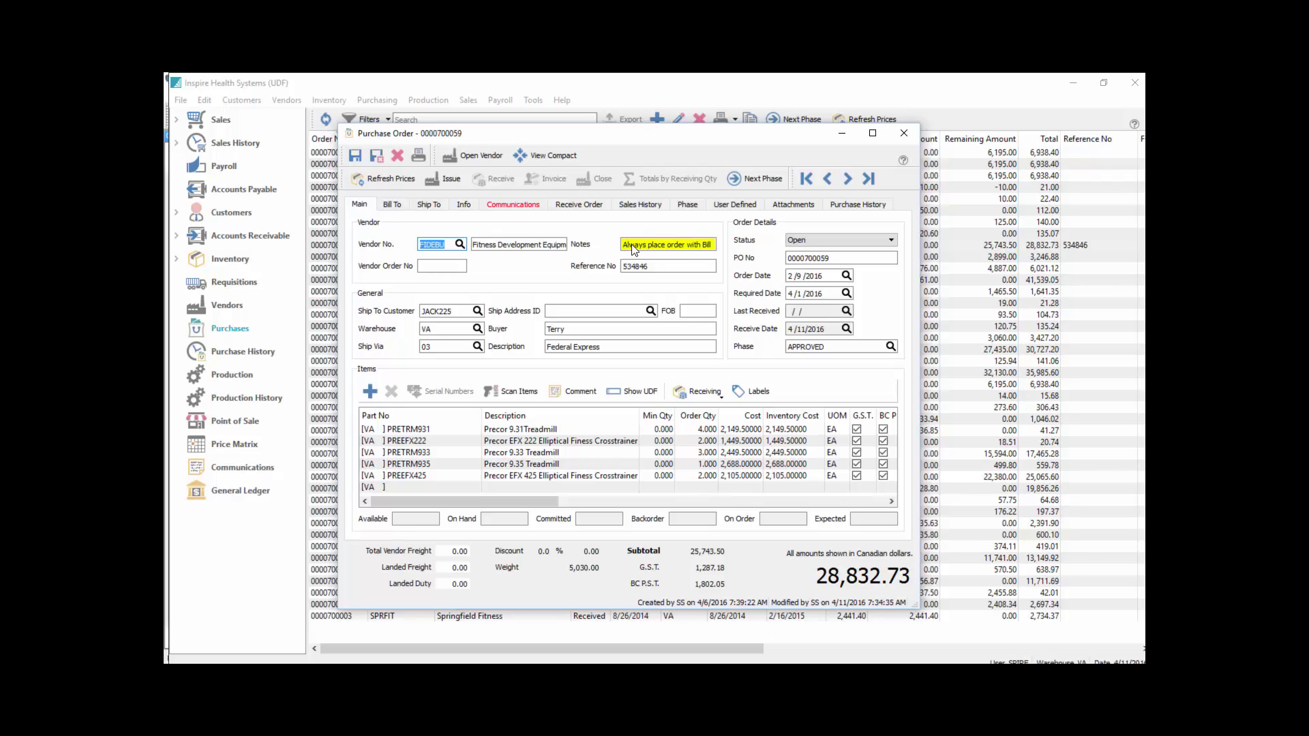
- Open the order's vendor record, check the Notes text in its general user-defined fields, and close the record
left_click(668, 247)
left_click(666, 246)
left_click(480, 157)
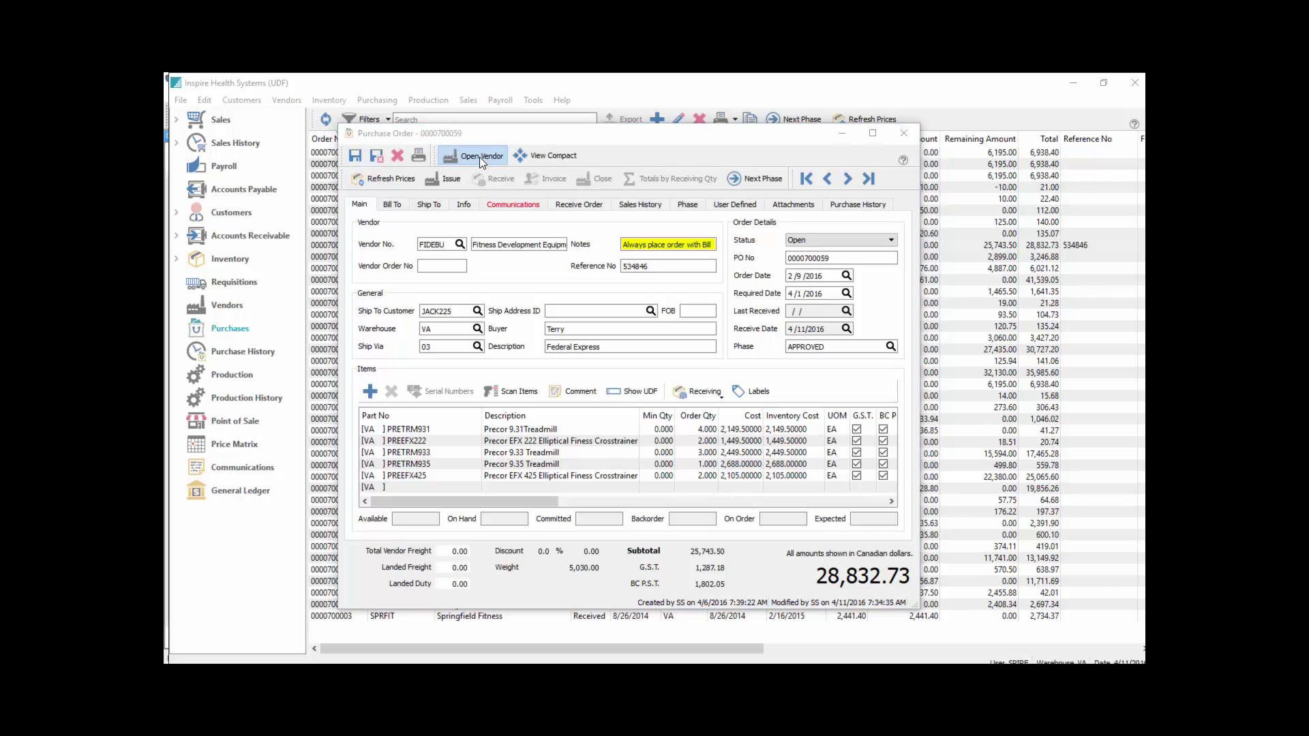
left_click(463, 311)
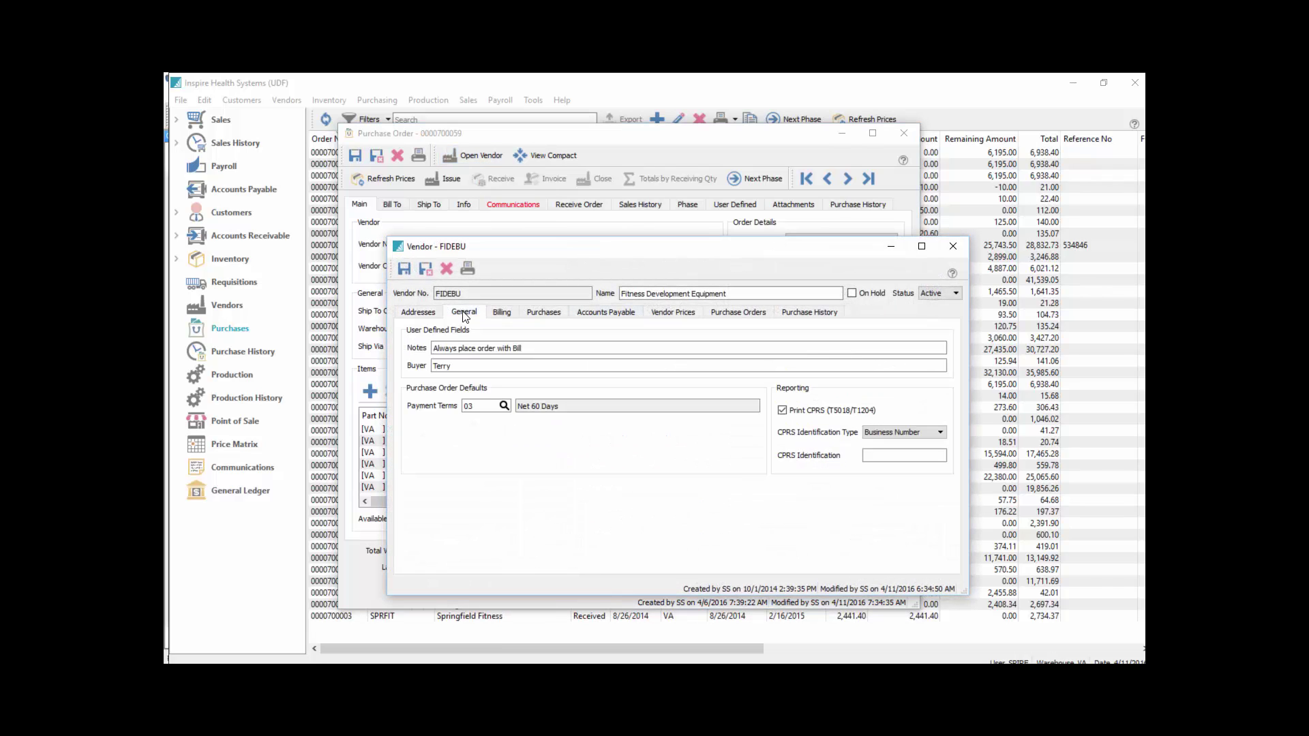
left_click_drag(433, 349, 524, 349)
left_click(571, 349)
left_click(953, 246)
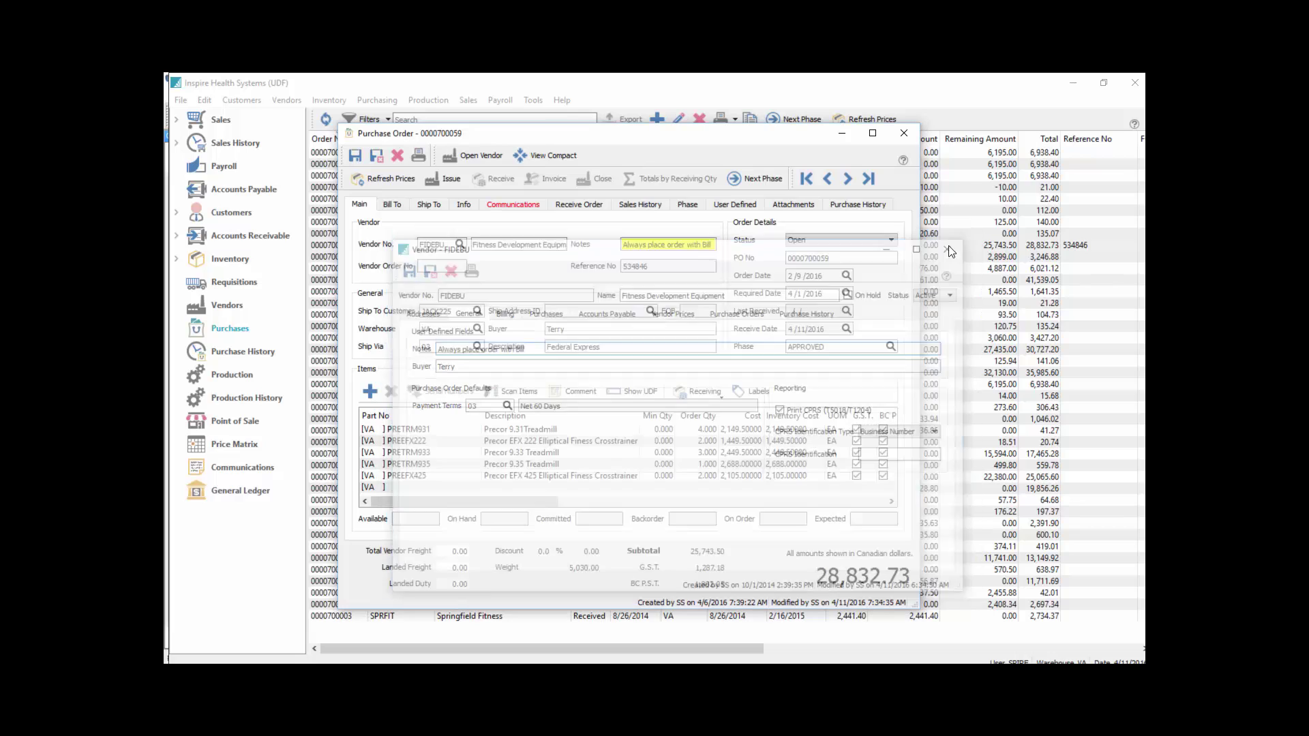
- Review the order's notes, vendor order number and reference number fields, and the available status options
left_click(657, 247)
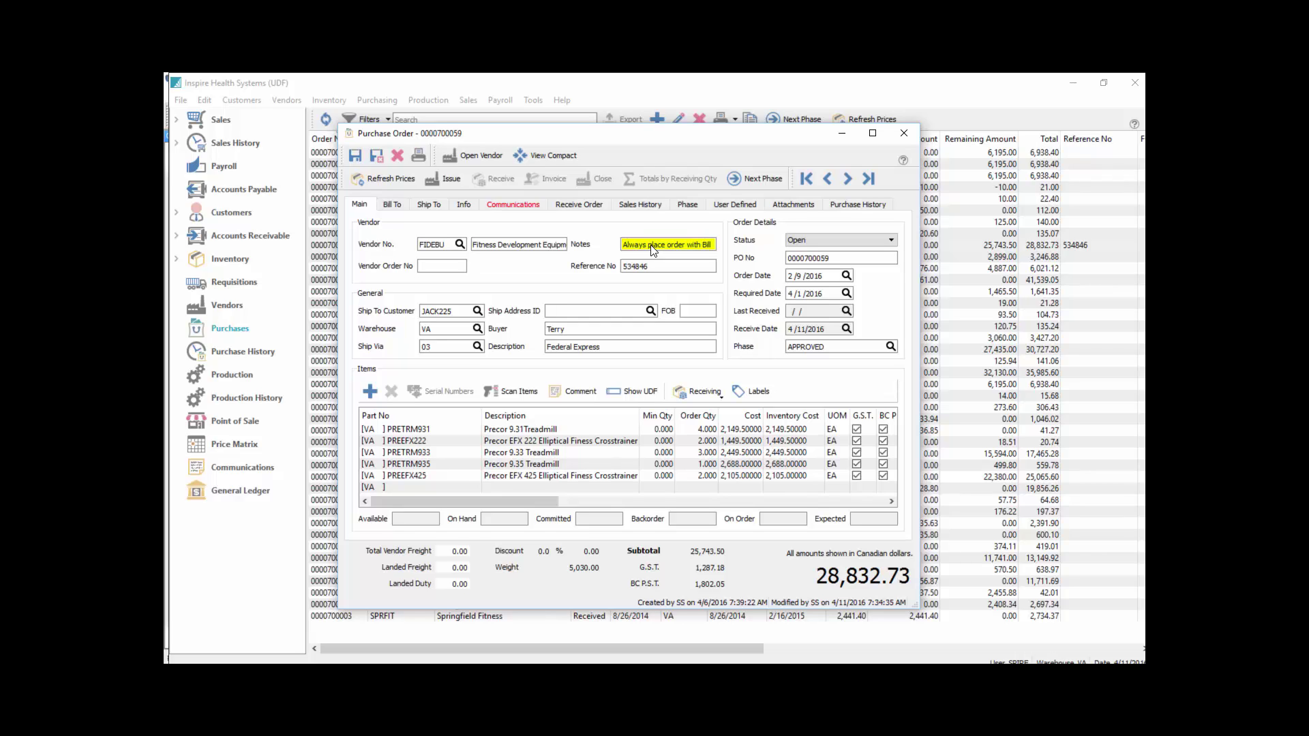
left_click(428, 264)
double_click(664, 266)
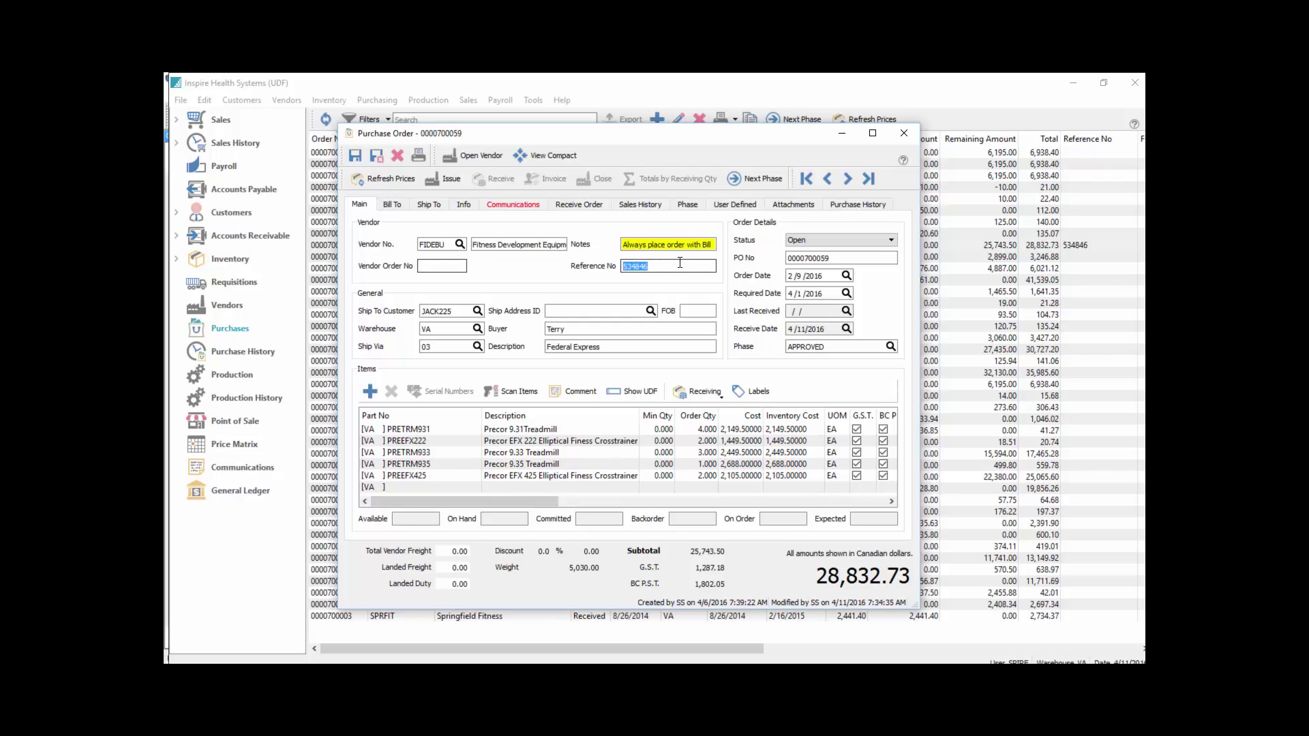
left_click(823, 240)
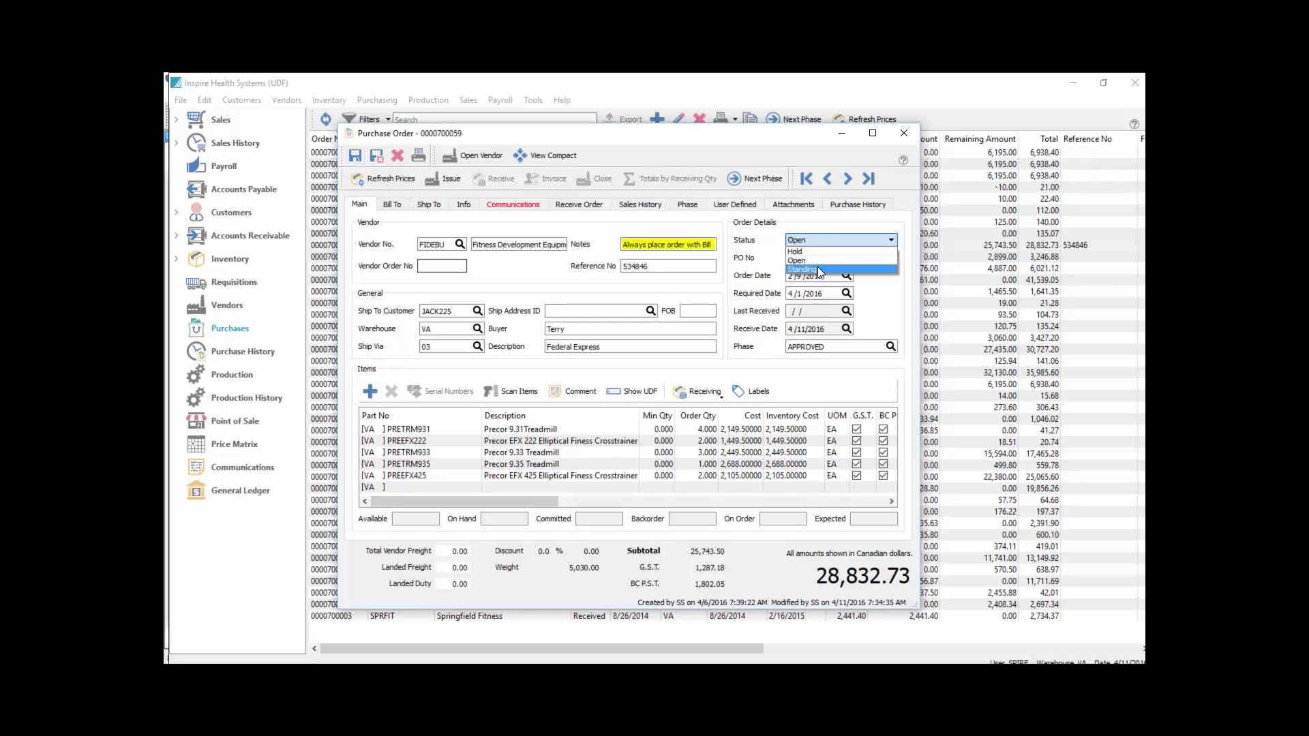
left_click(824, 239)
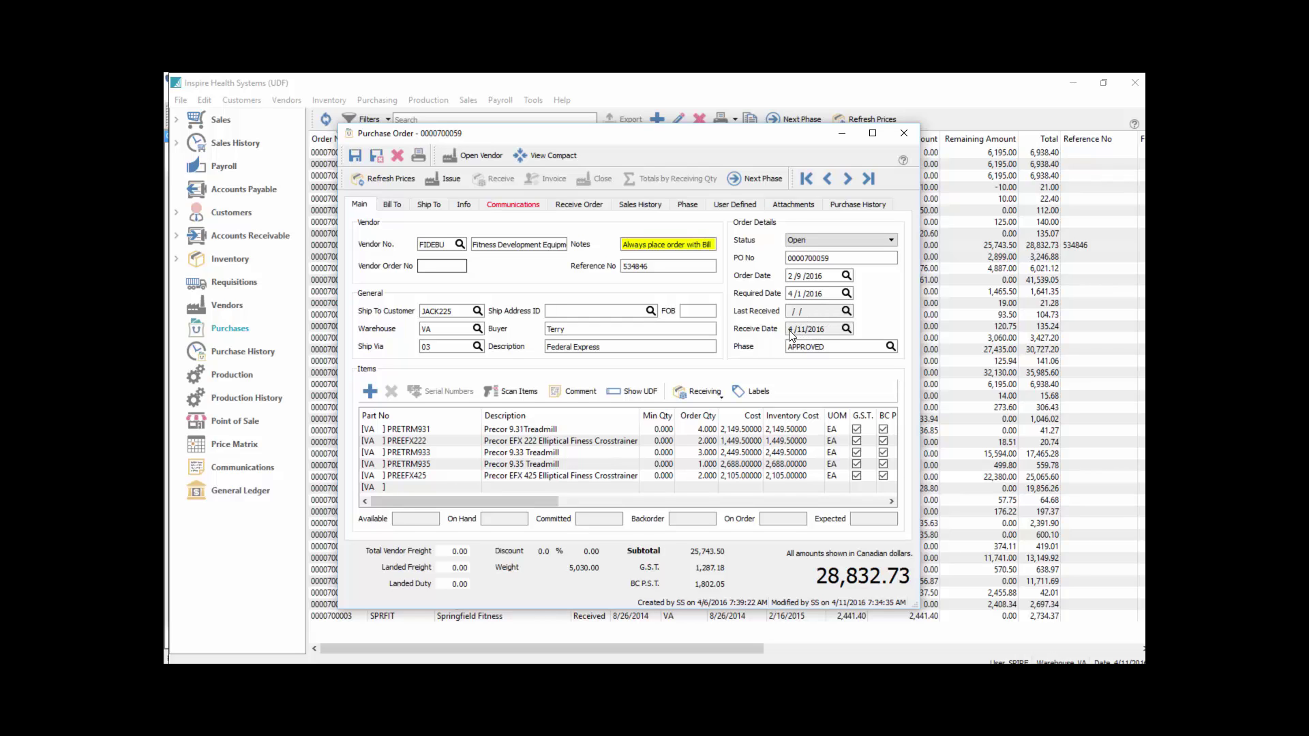
- View the list of phases available for the purchase order and close it without choosing another phase
left_click(842, 345)
left_click(842, 346)
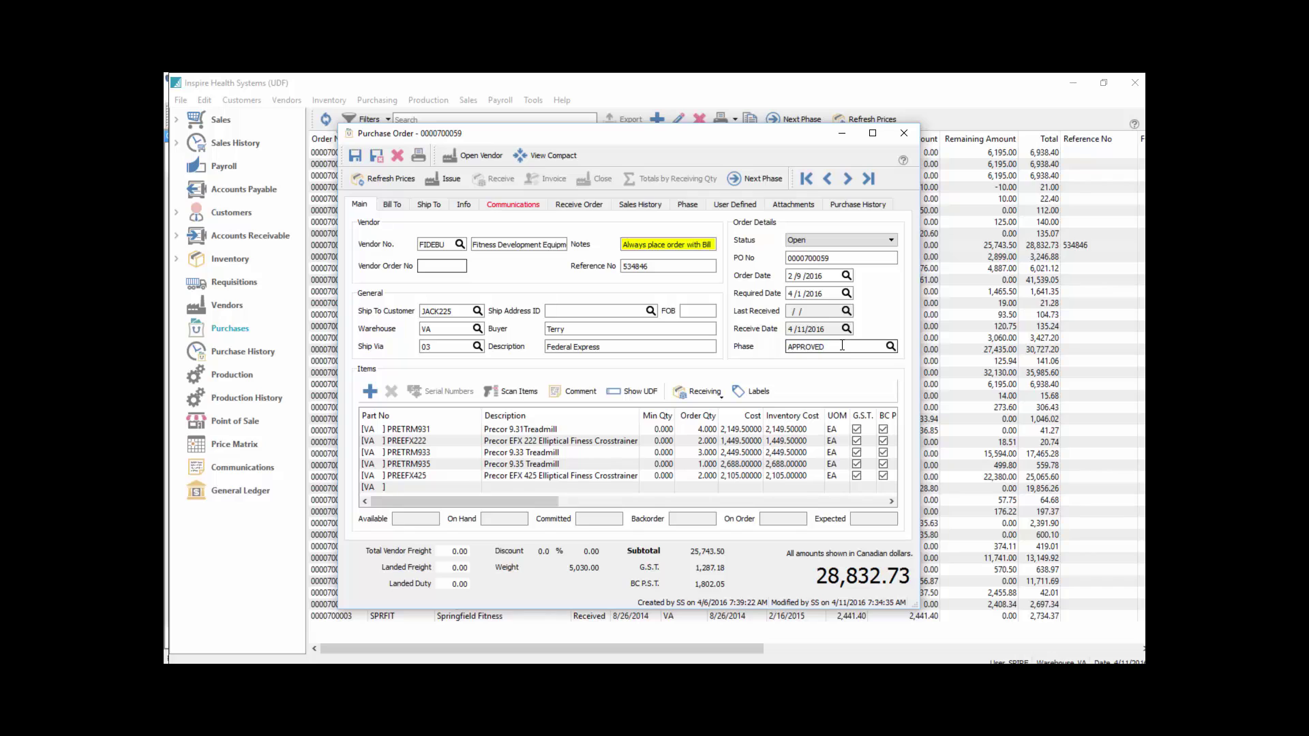
left_click(890, 346)
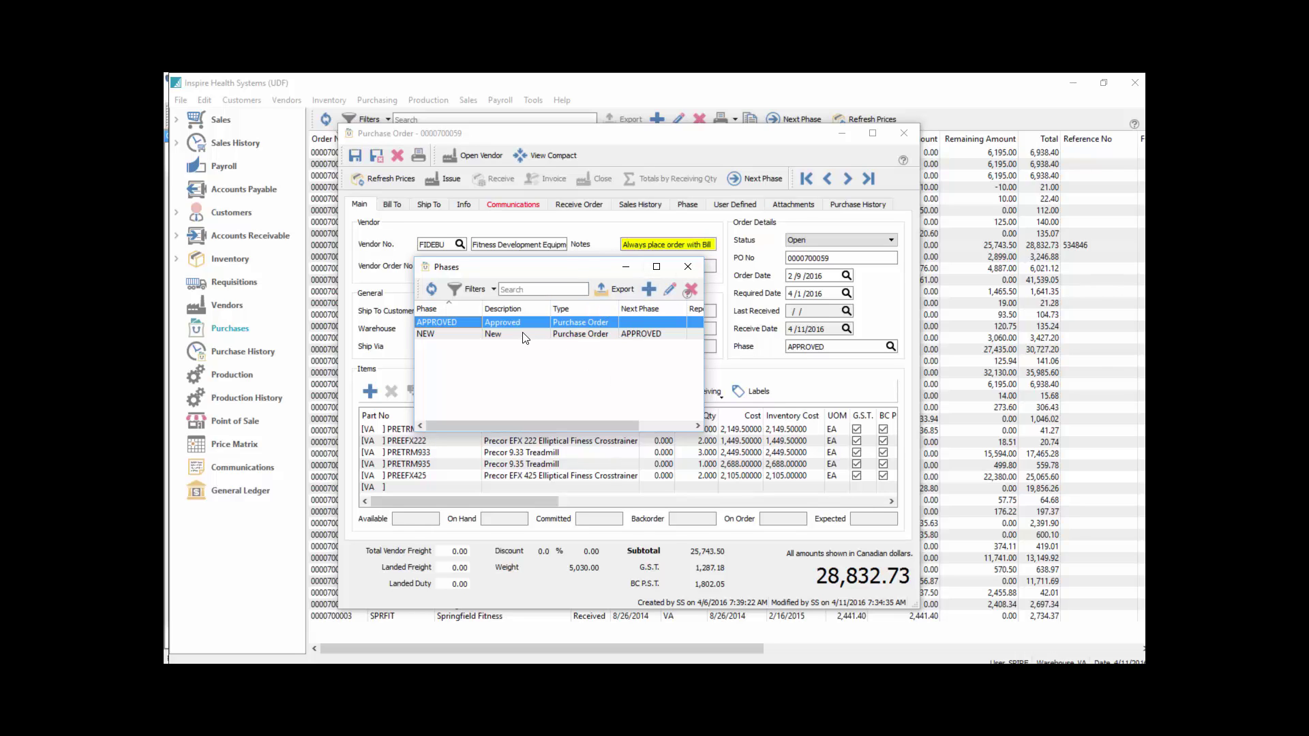
left_click(688, 267)
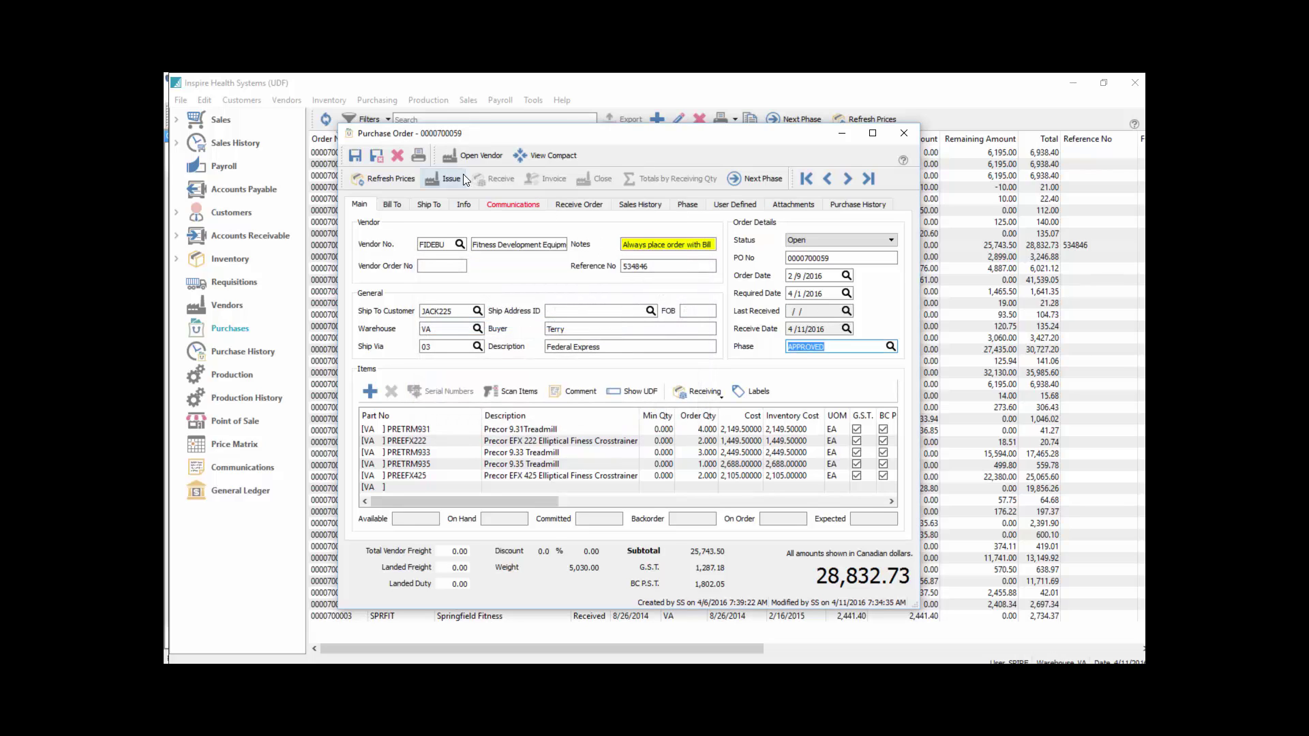
- Look up the Ship To Customer in the customer list and close the list without choosing another customer
left_click_drag(729, 137, 778, 123)
left_click(851, 337)
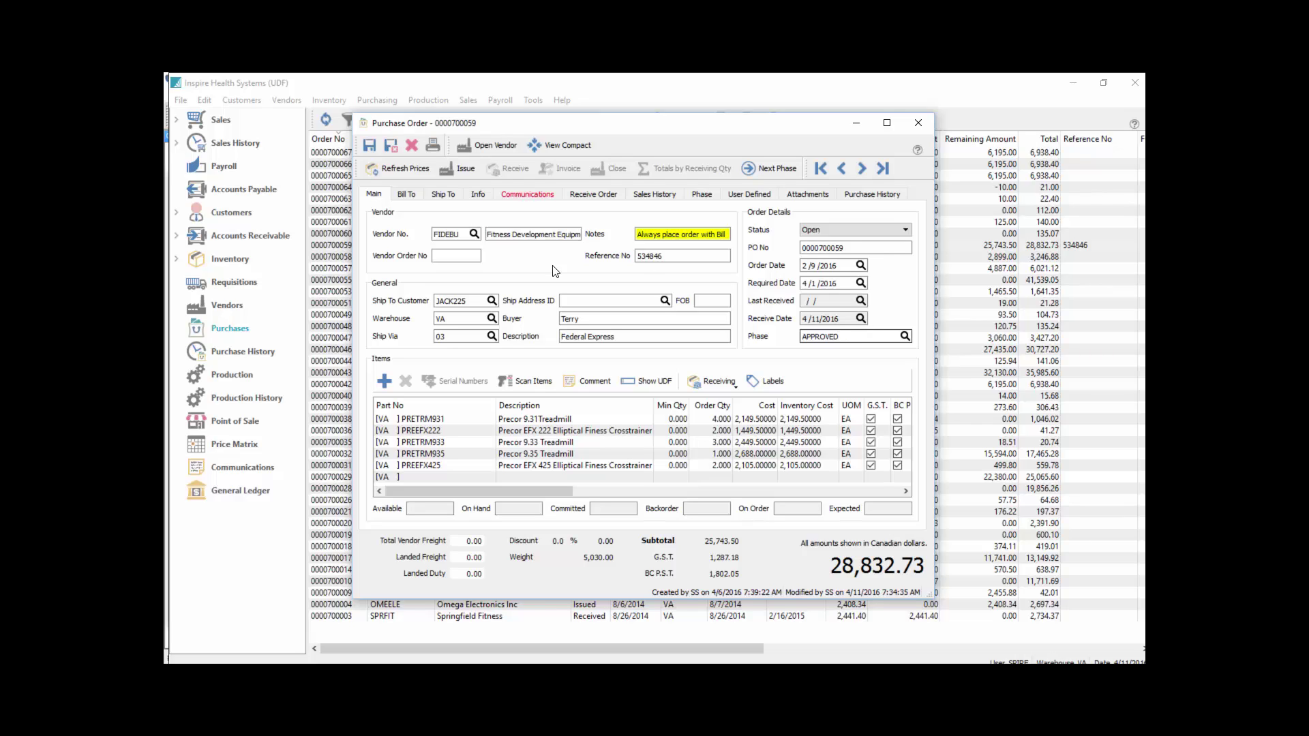
left_click(469, 298)
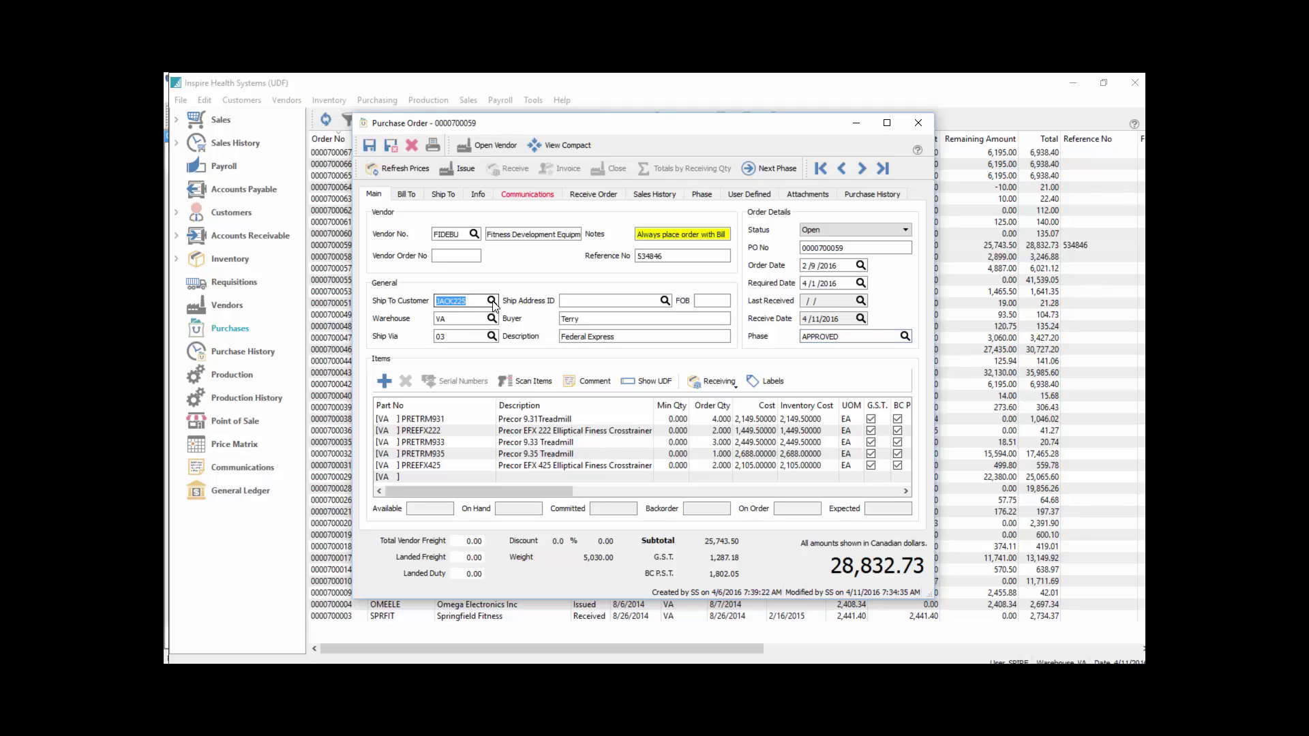
left_click(491, 302)
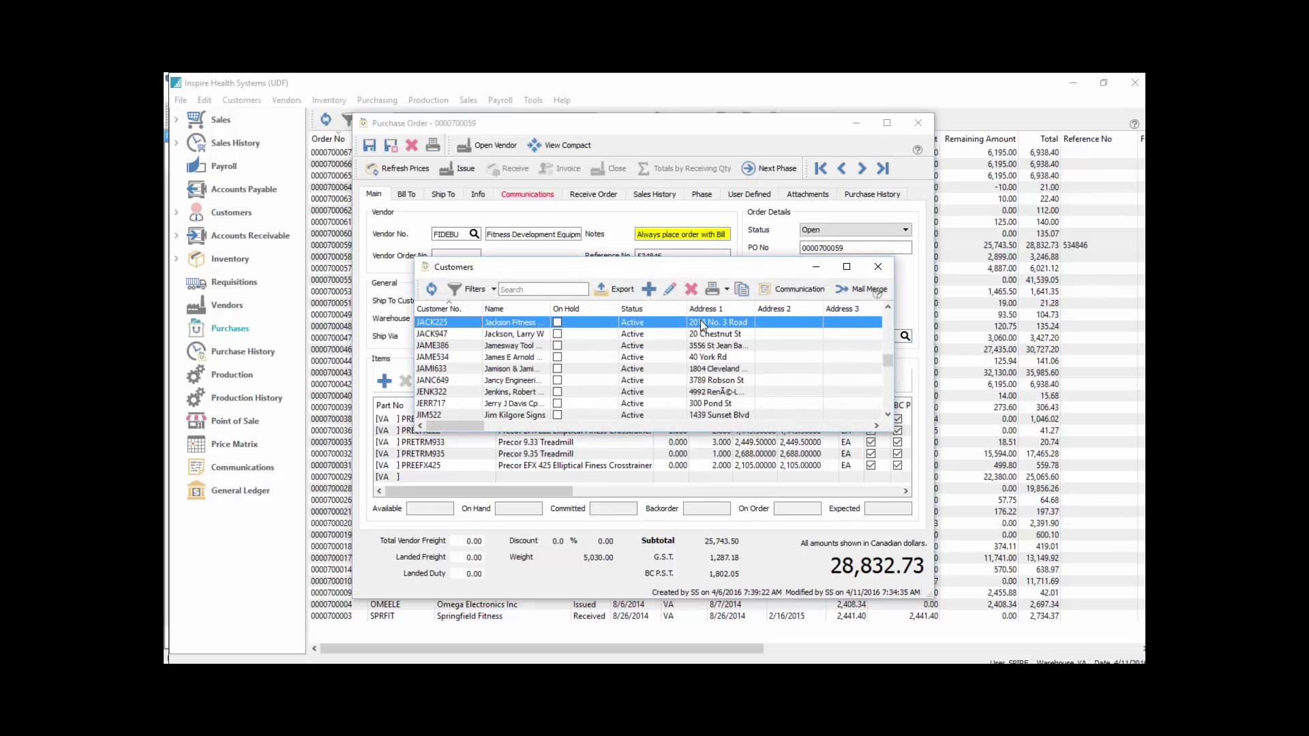
left_click(879, 266)
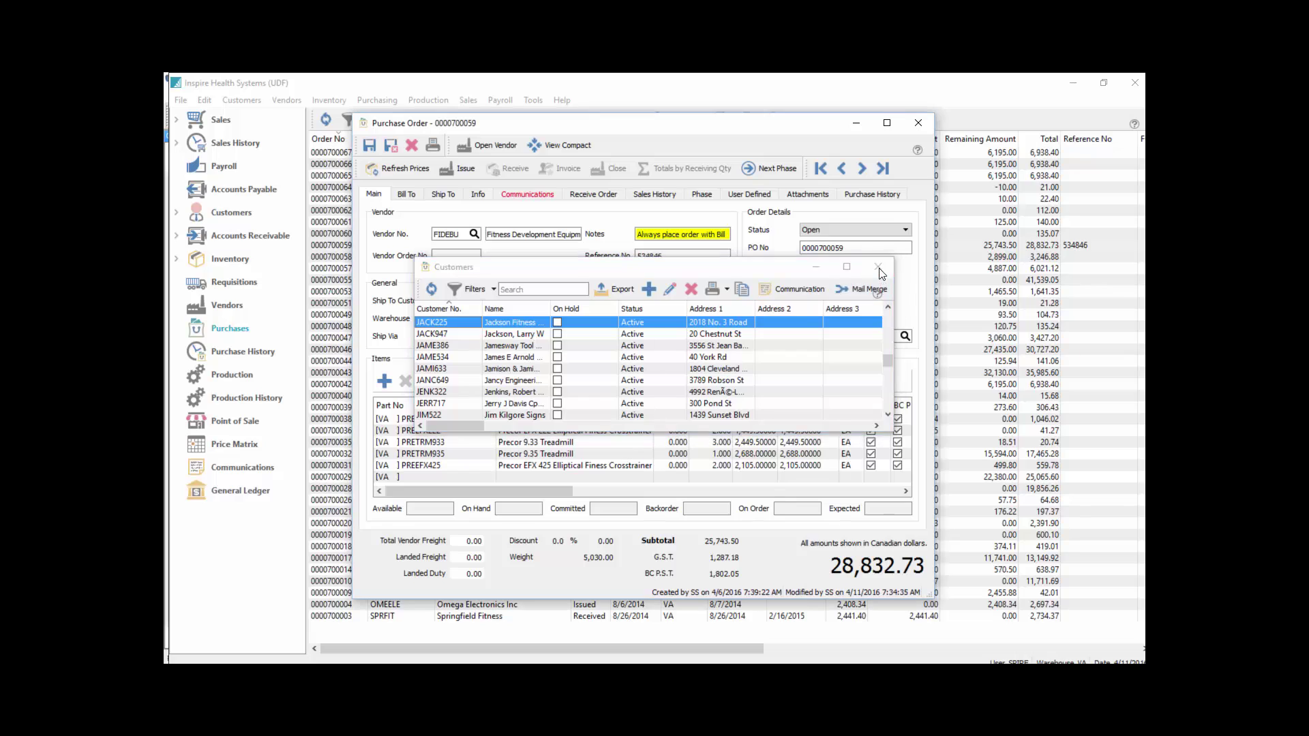
- View the order's Ship To details, its sales history and its attachments
left_click(443, 195)
left_click(374, 196)
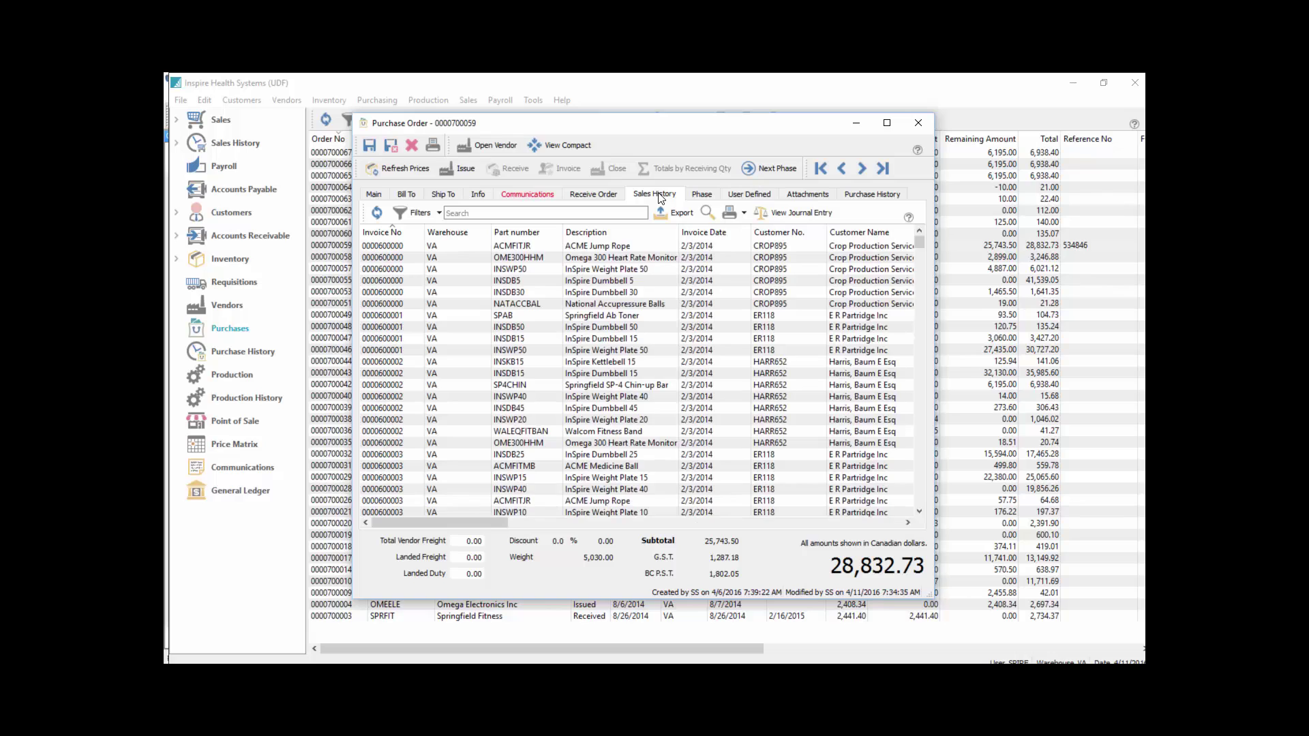
left_click(813, 199)
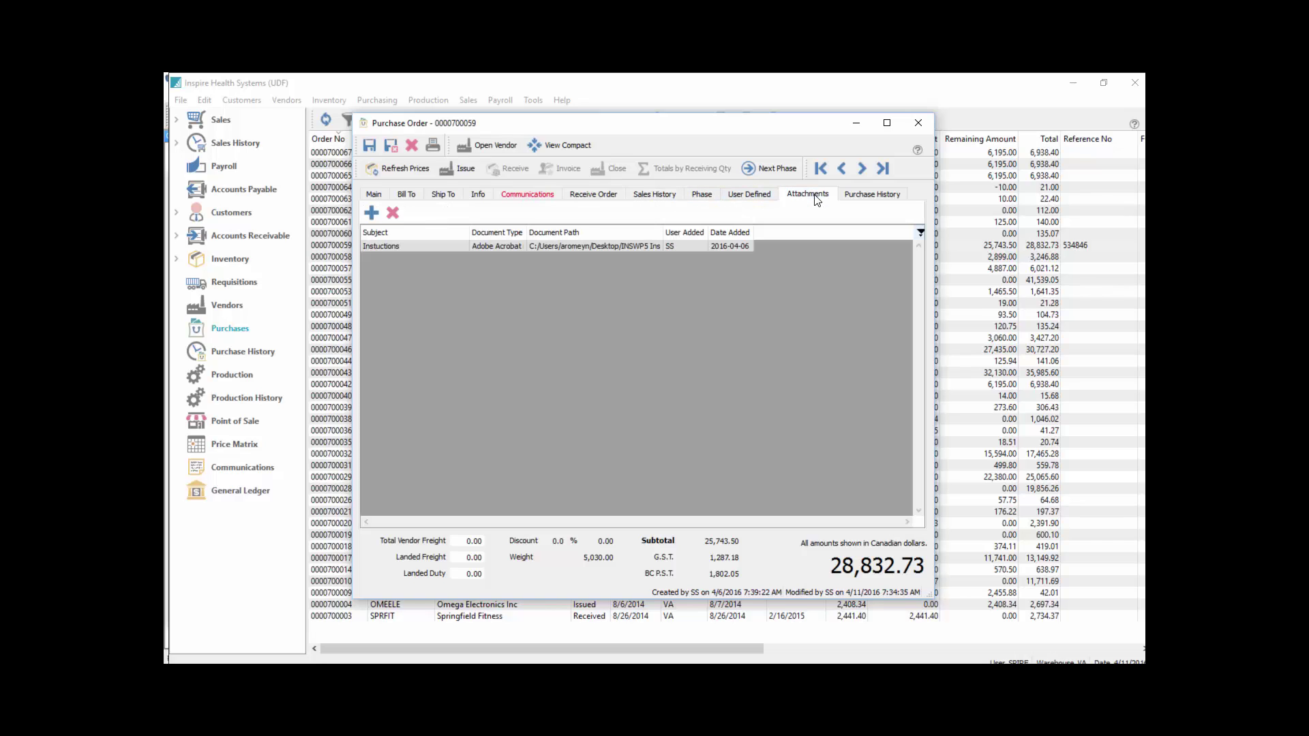
- Review the vendor's purchase history by items and by invoices
left_click(878, 195)
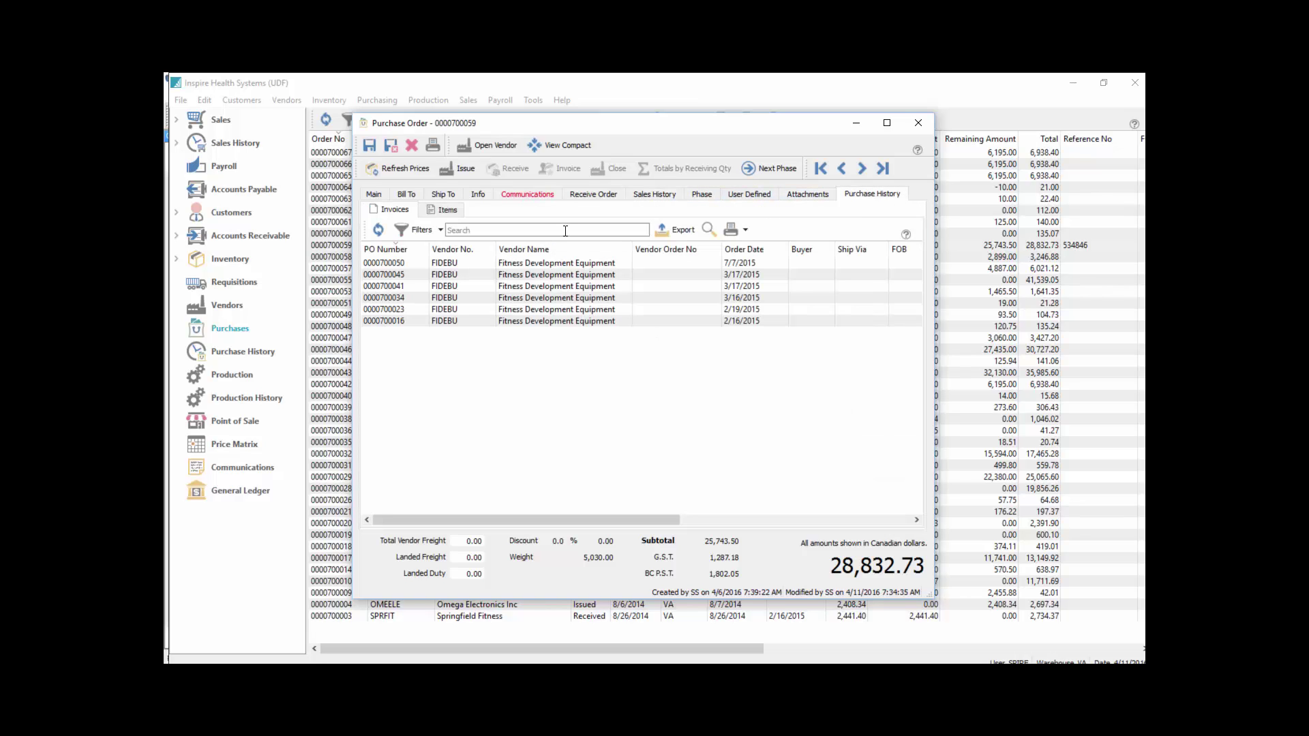
left_click(448, 211)
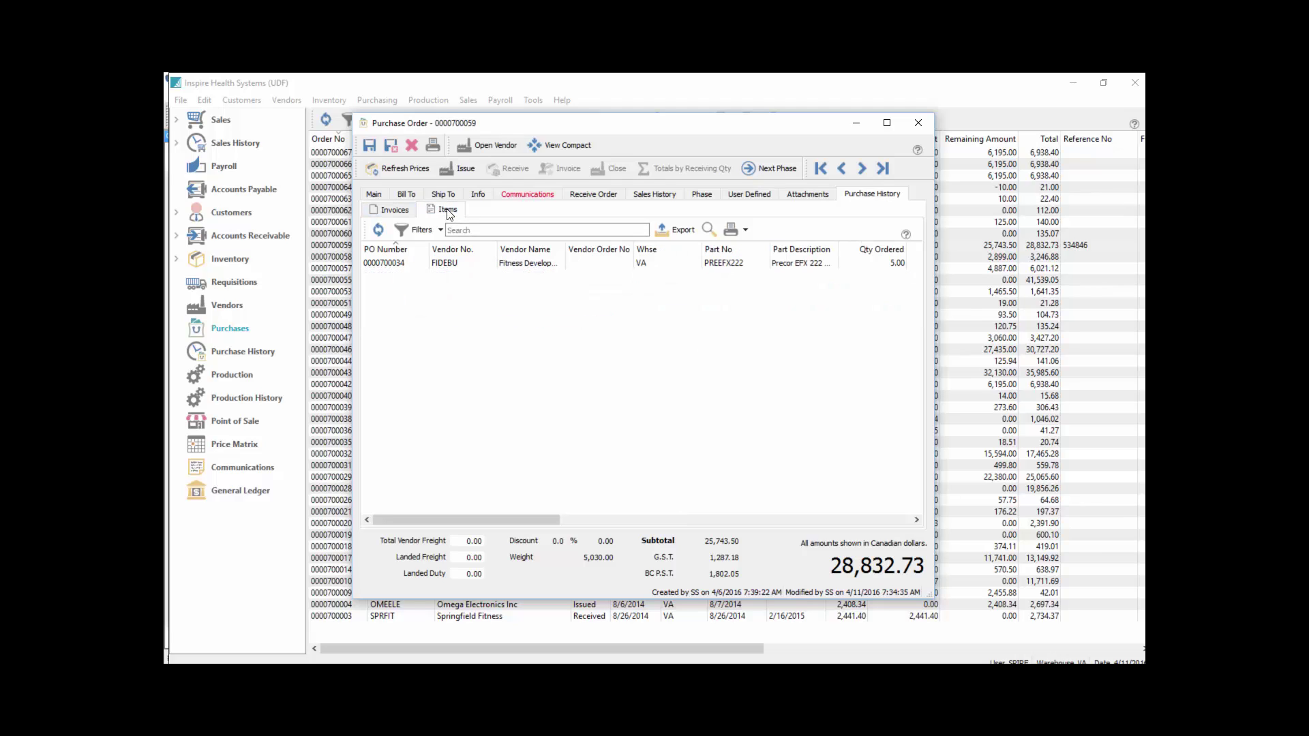
left_click(386, 211)
- View the order's user-defined page and its attachments, widening the Document Path column to fit the attached PDF's full path
left_click(762, 199)
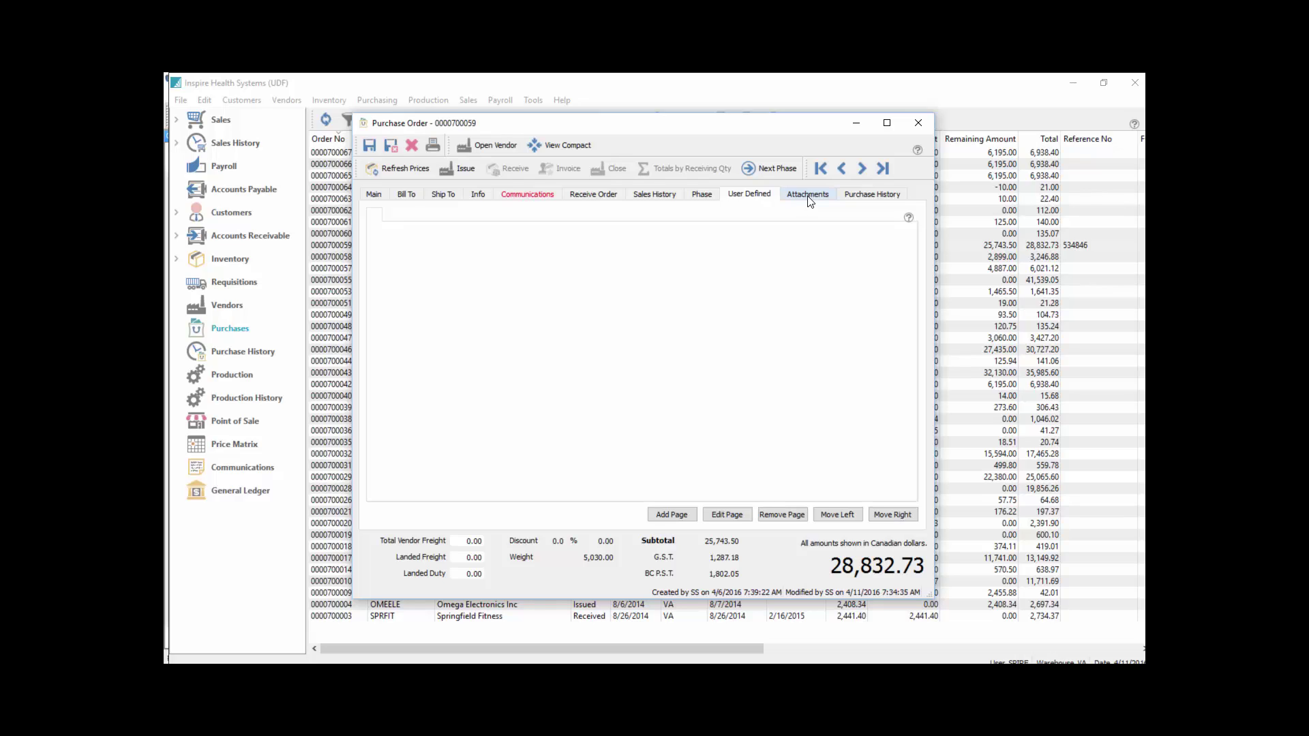
left_click(809, 197)
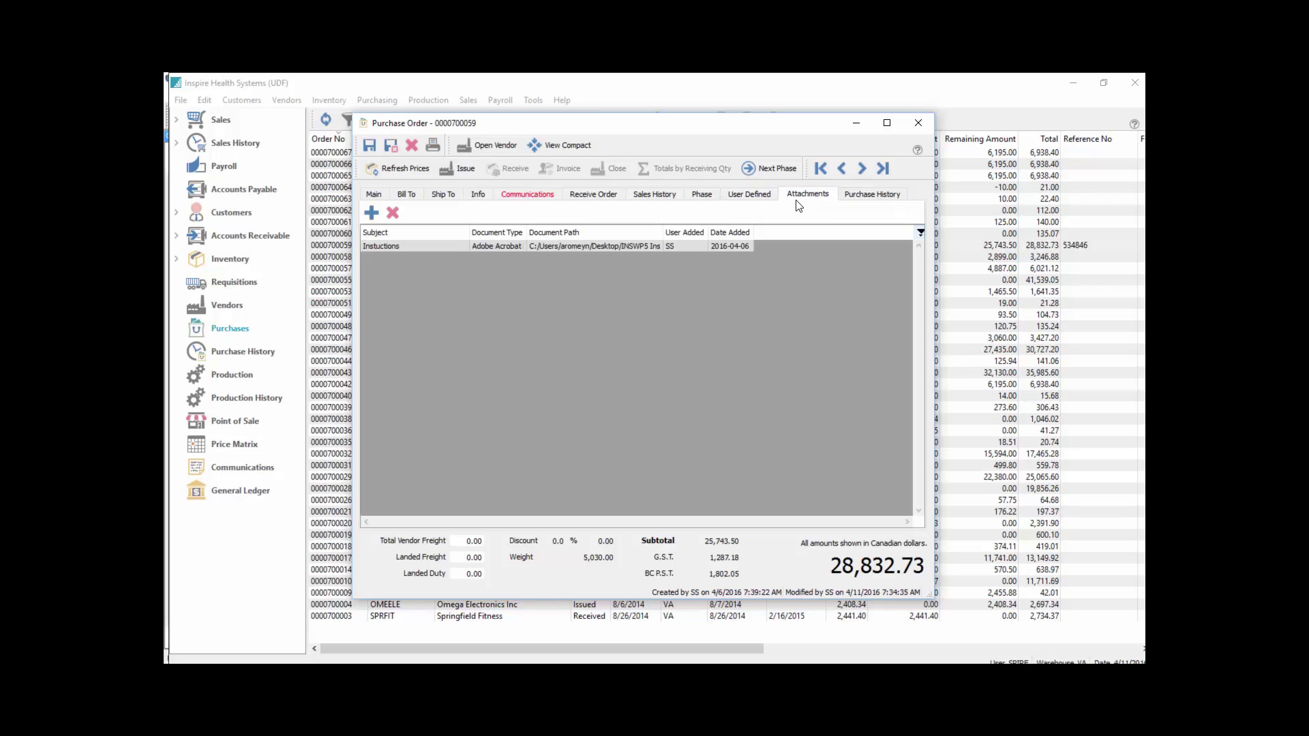
left_click(607, 248)
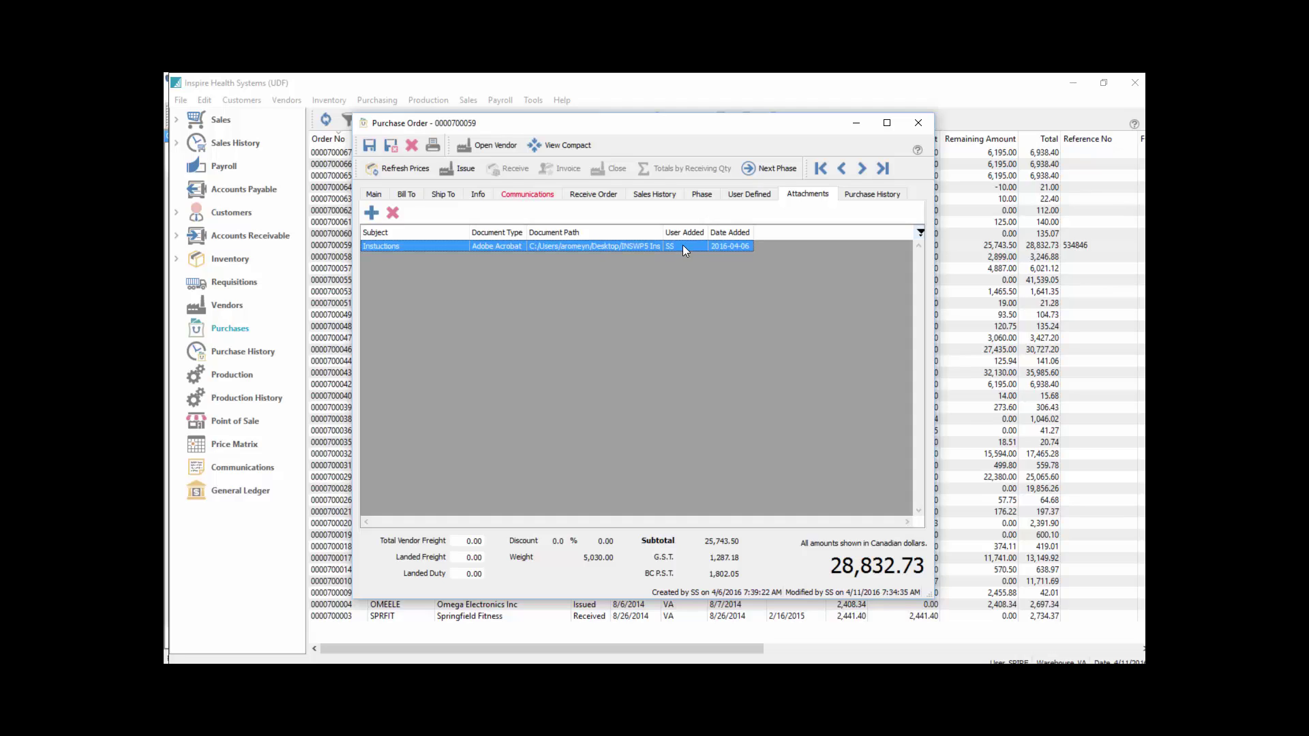
double_click(664, 234)
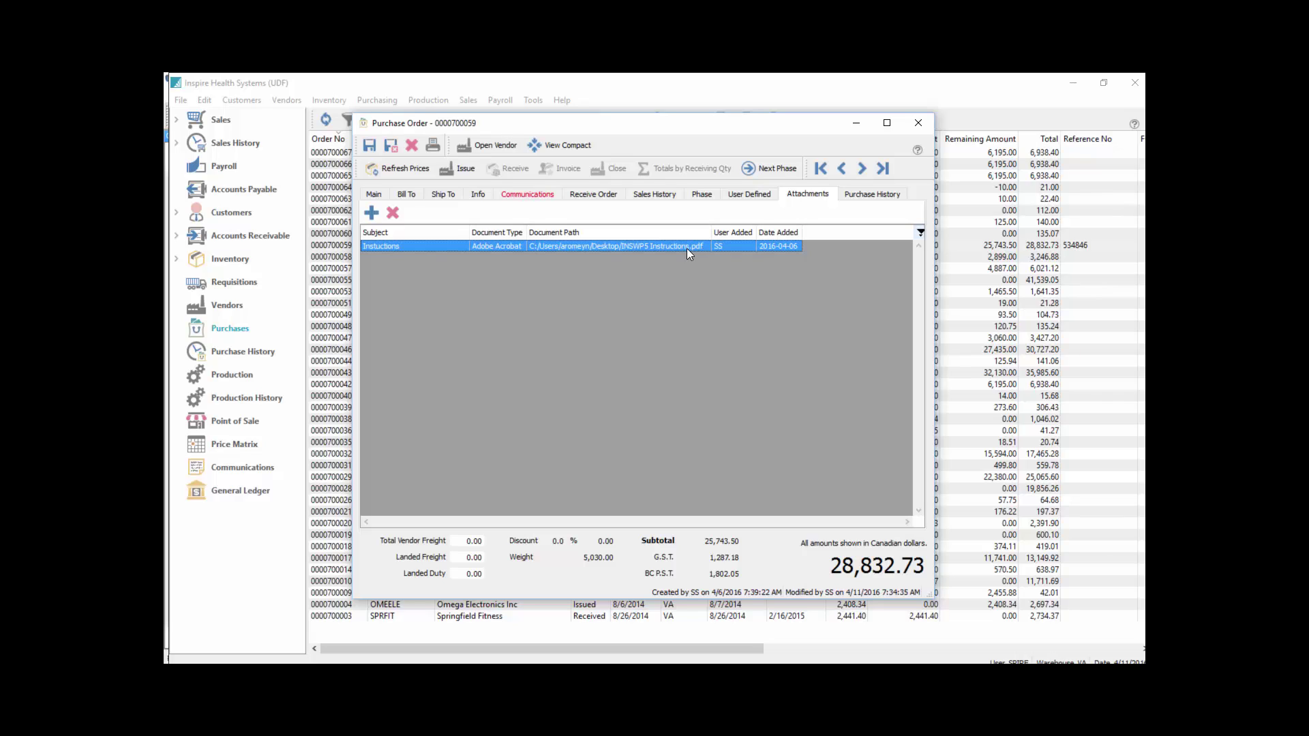
- On the main order details, check stock quantities for PRETRM931, PRETRM935 and PREEFX425, and review the item columns through Ext Weight
left_click(373, 195)
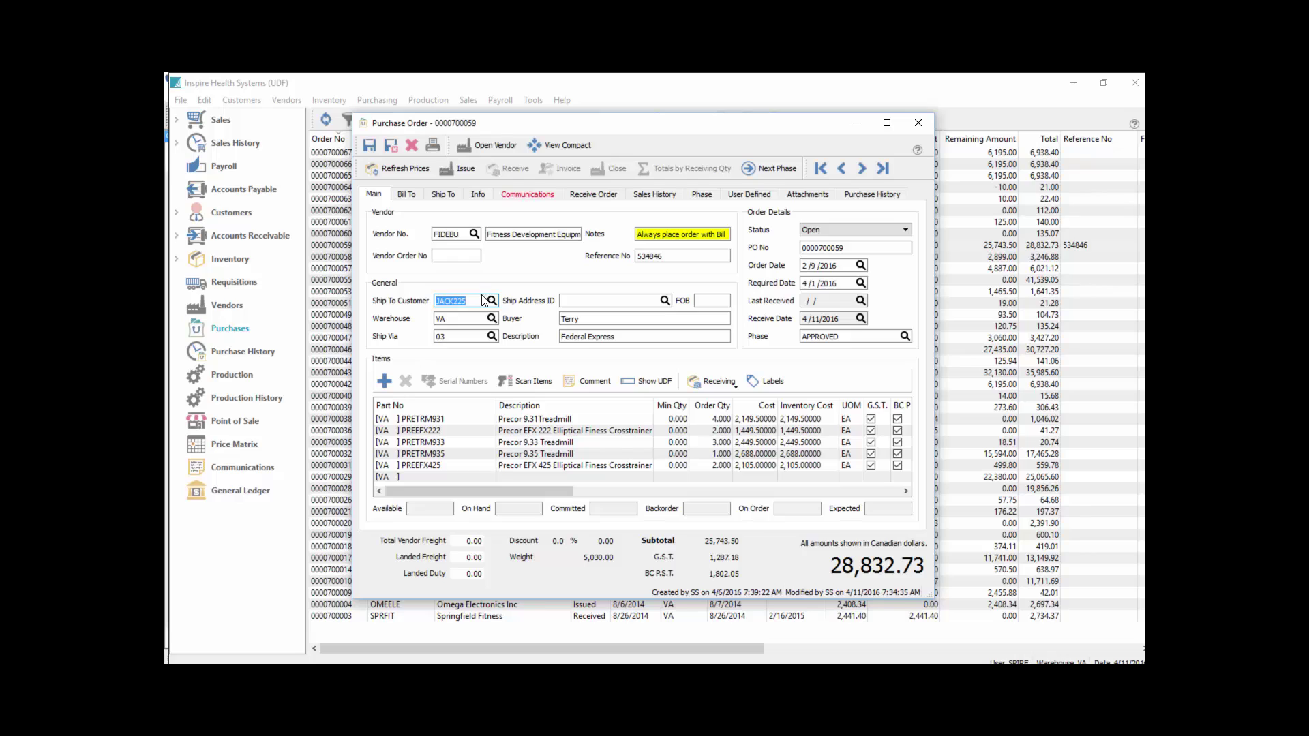
left_click(458, 420)
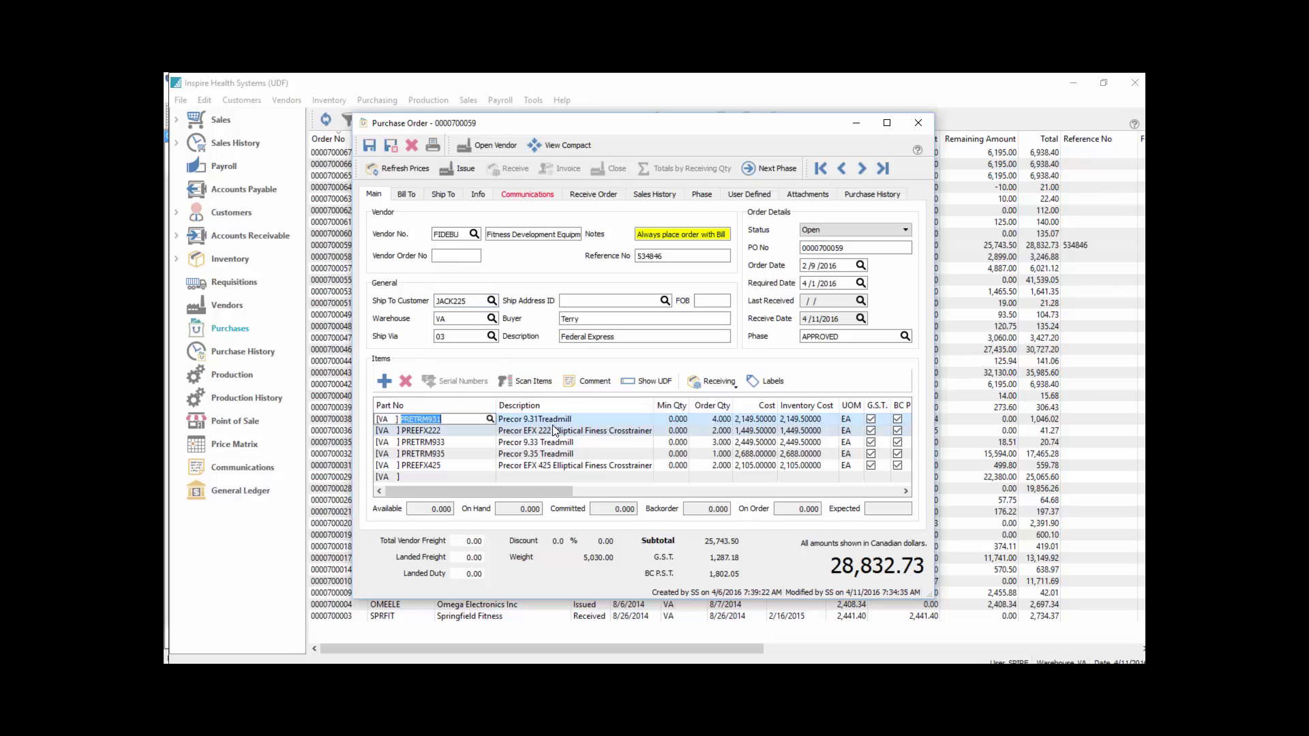
left_click_drag(497, 406, 484, 406)
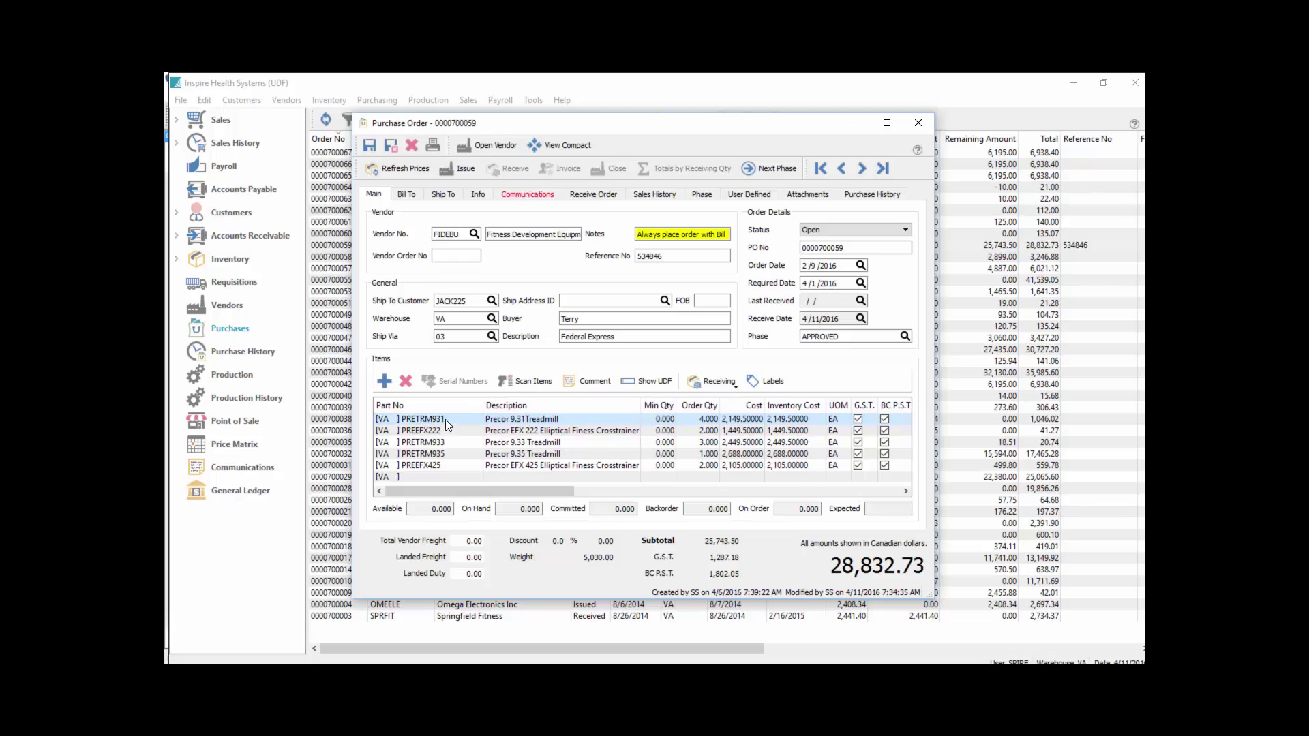
left_click(450, 455)
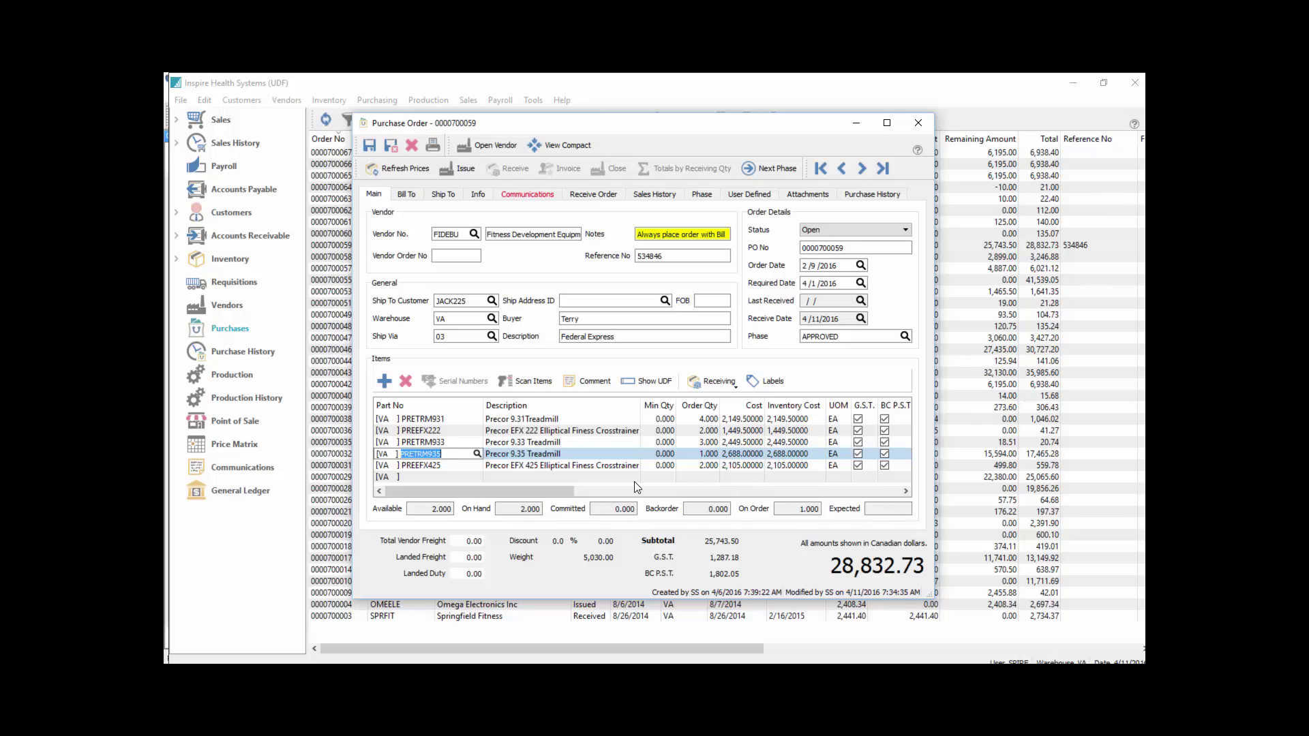
left_click(444, 466)
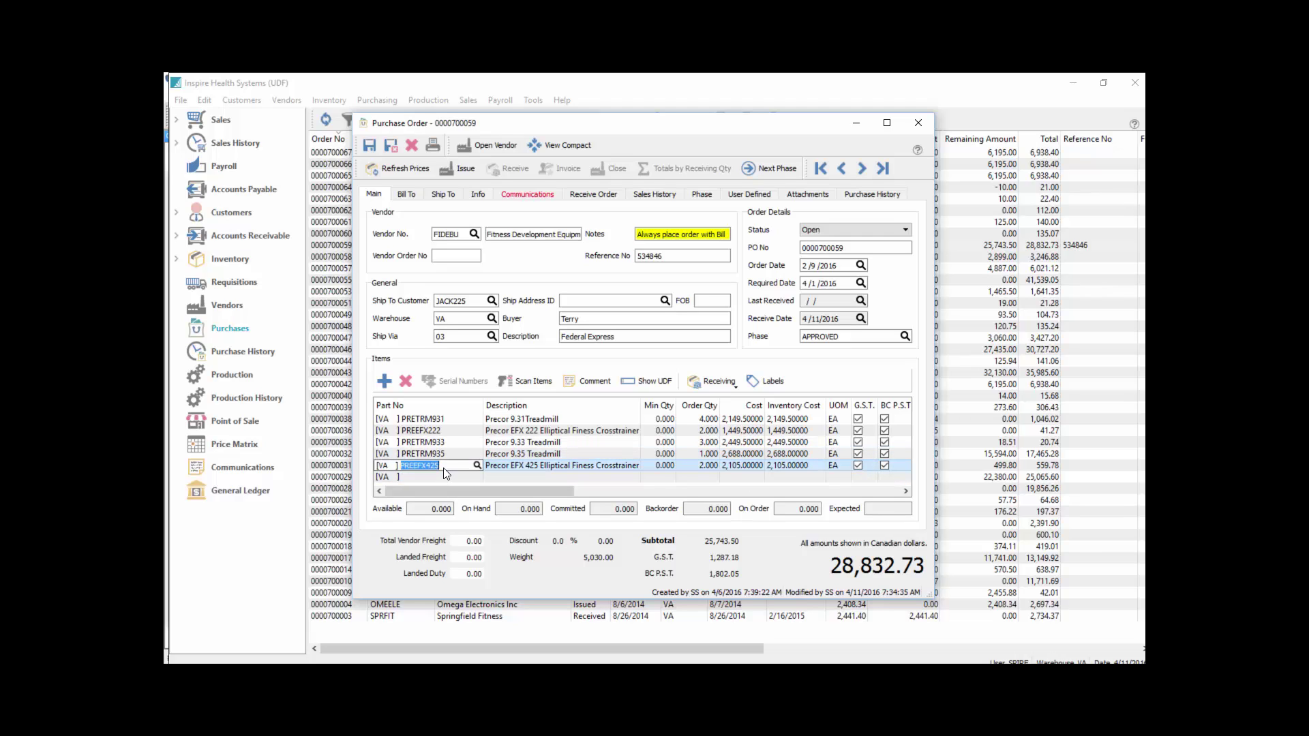
left_click(574, 490)
left_click_drag(574, 488, 907, 488)
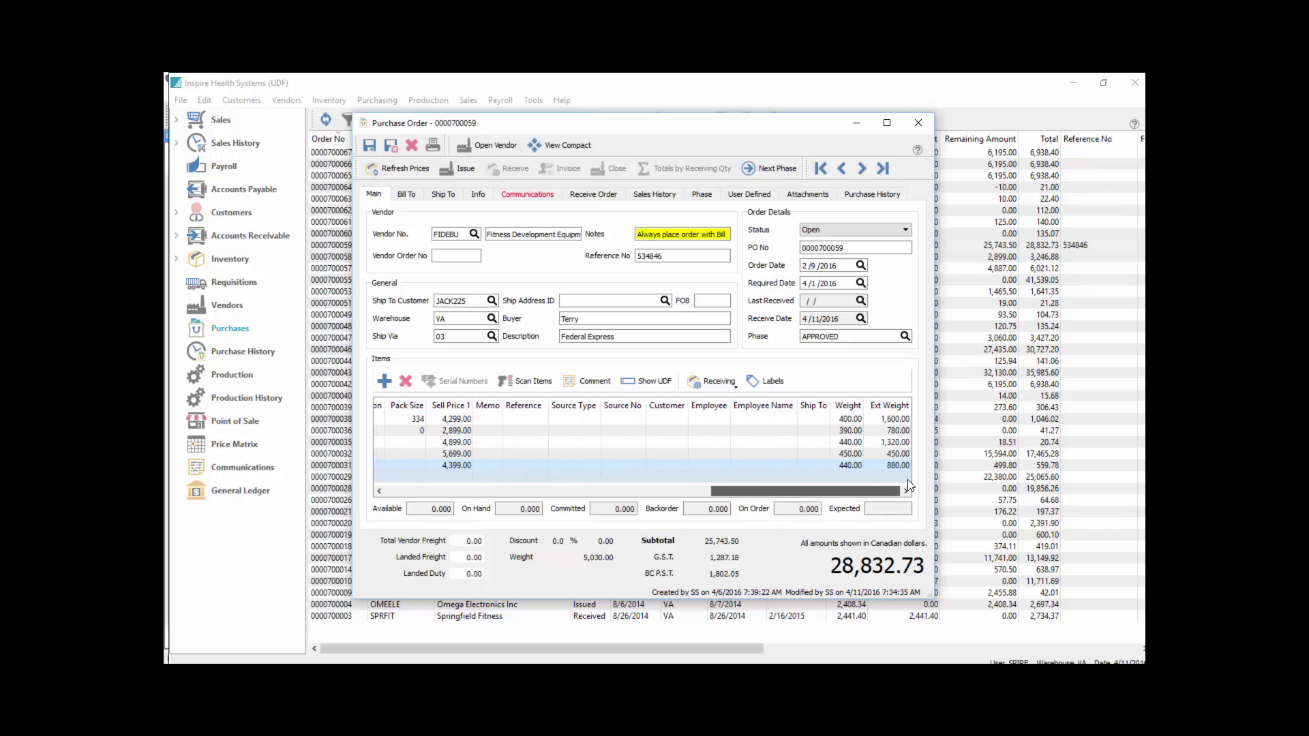
left_click_drag(828, 483, 503, 468)
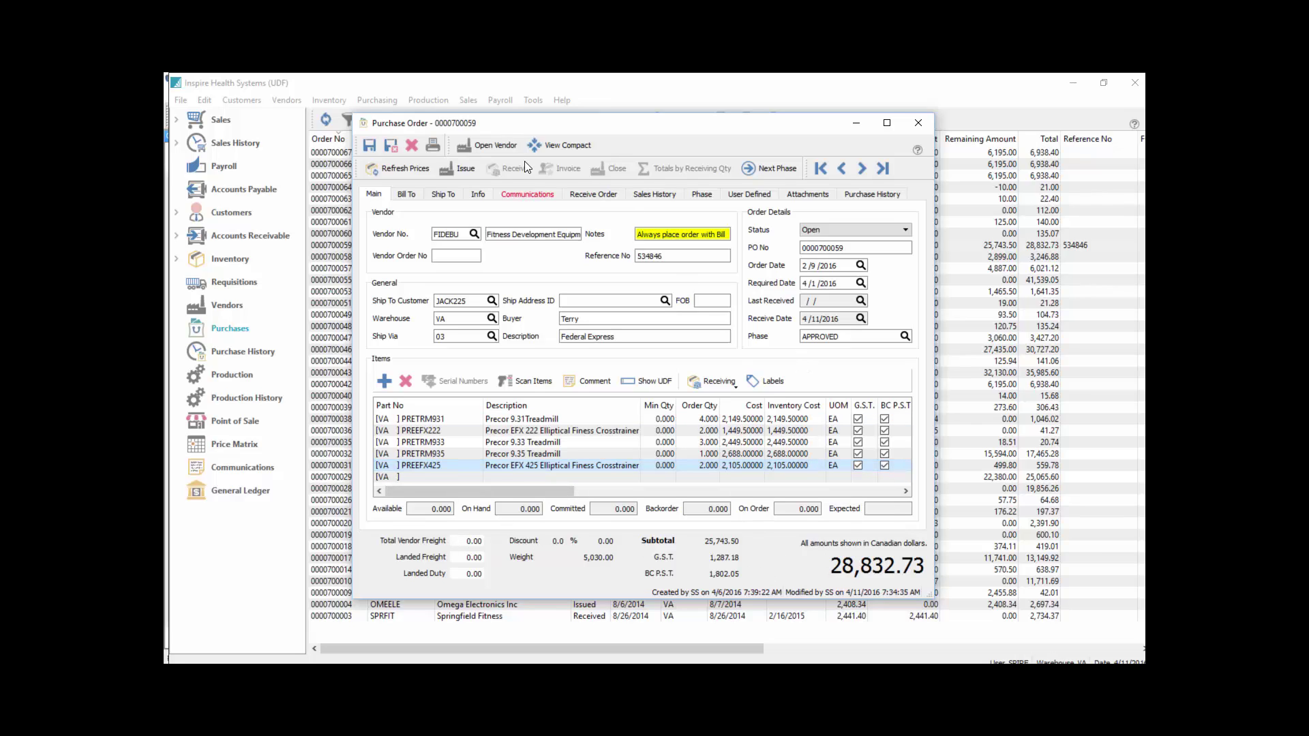
- Issue the purchase order, previewing the Purchase Order report, and close the report preview
left_click(465, 169)
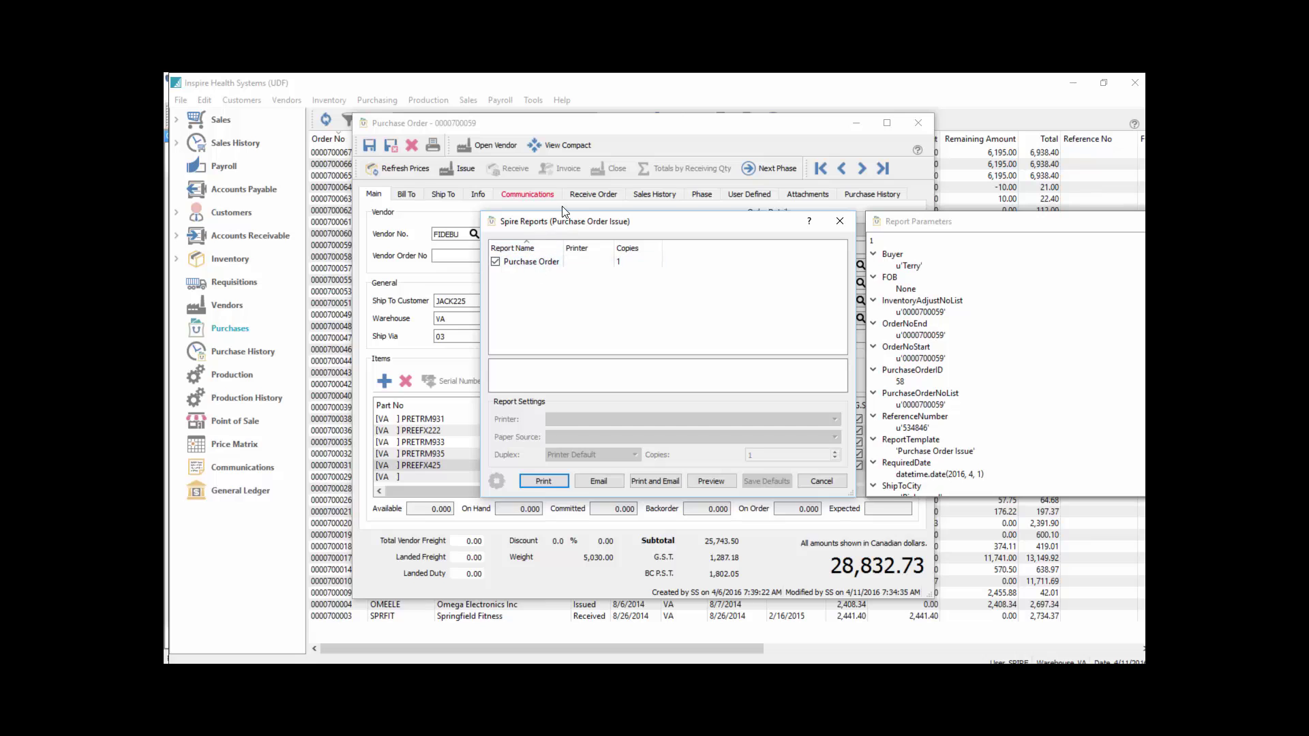
left_click(709, 480)
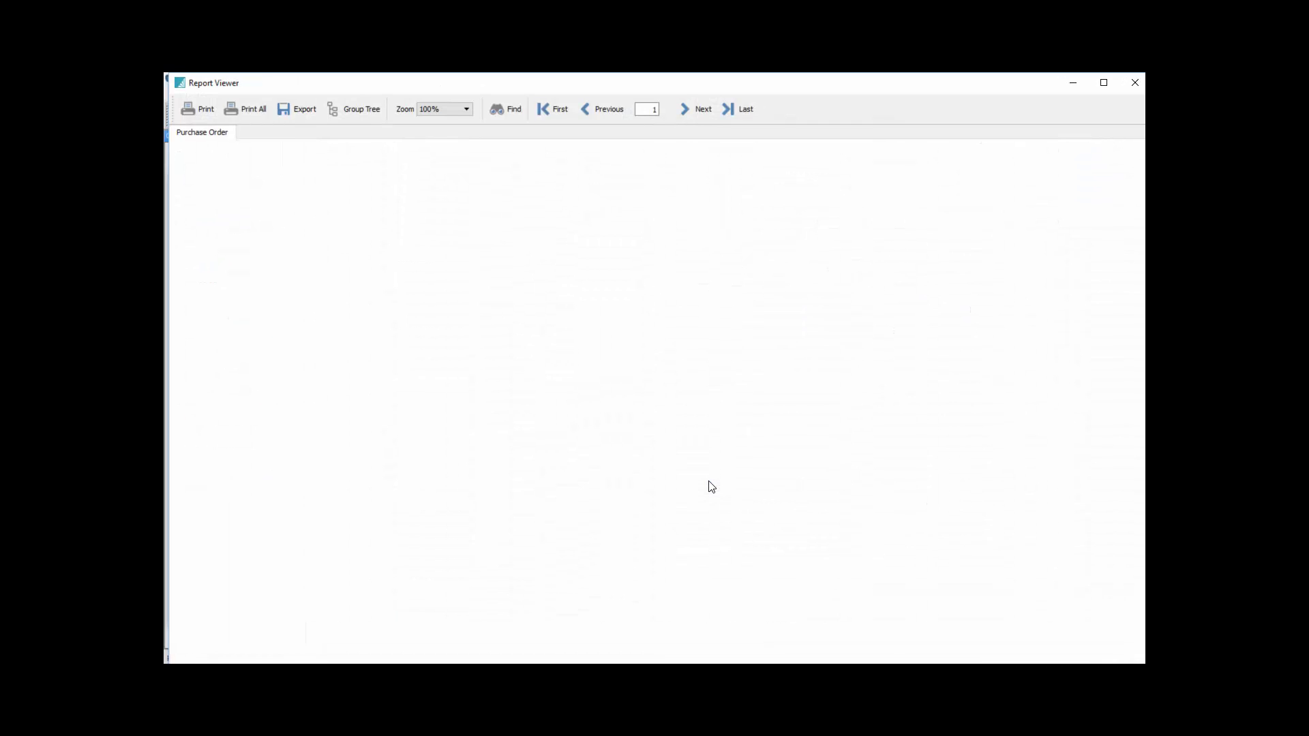
scroll(711, 486, "down", 3)
scroll(711, 486, "up", 3)
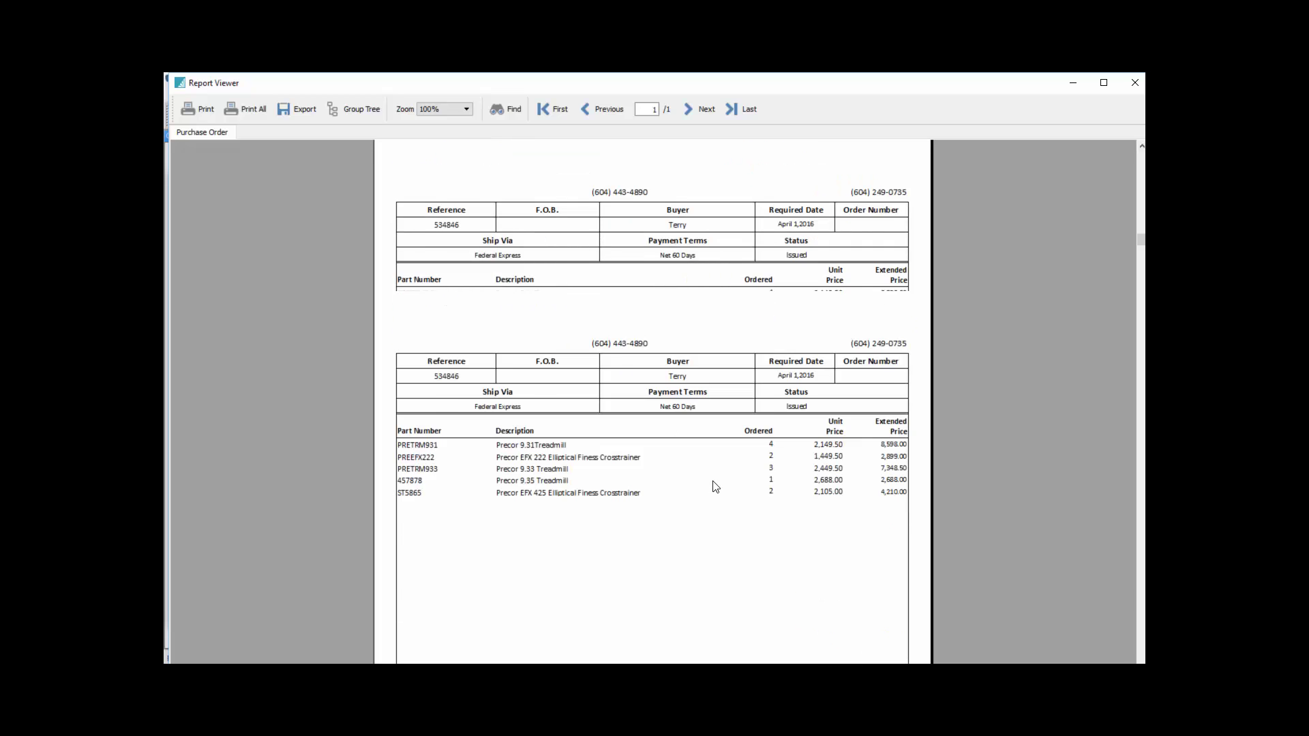
left_click(1135, 83)
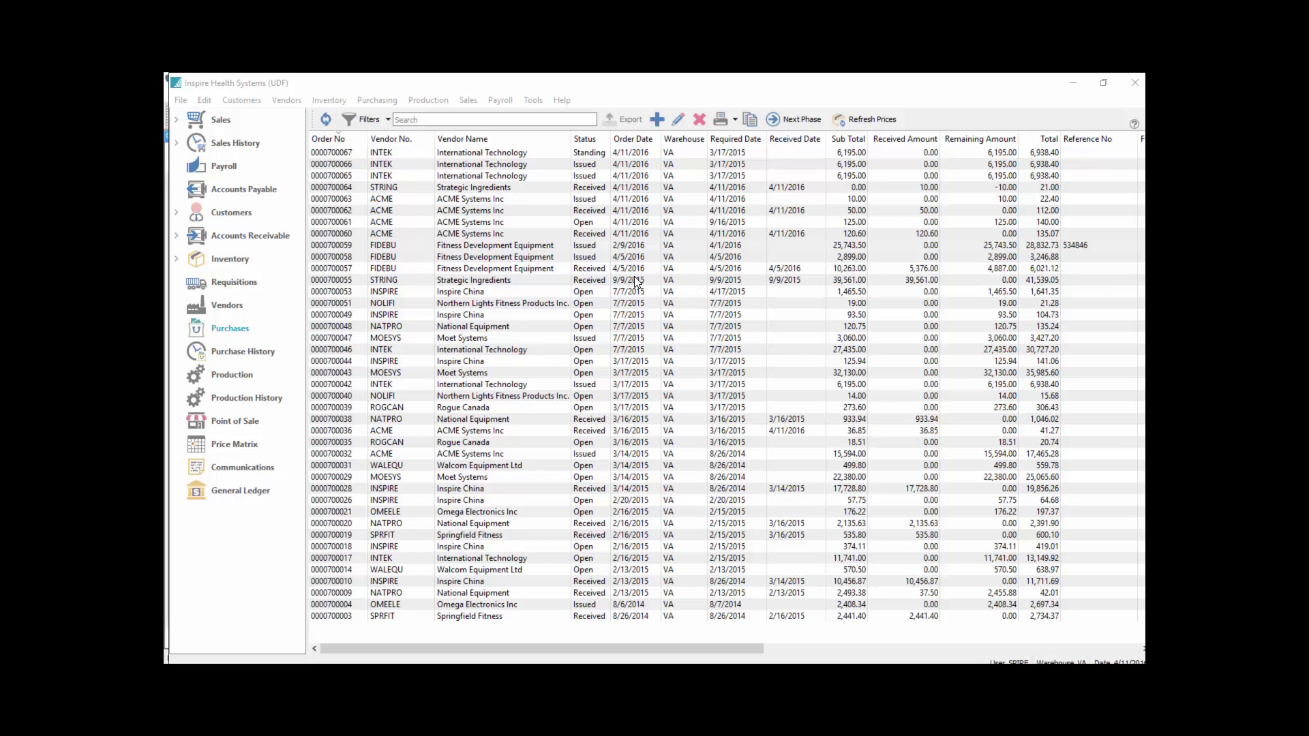
left_click(524, 247)
double_click(522, 244)
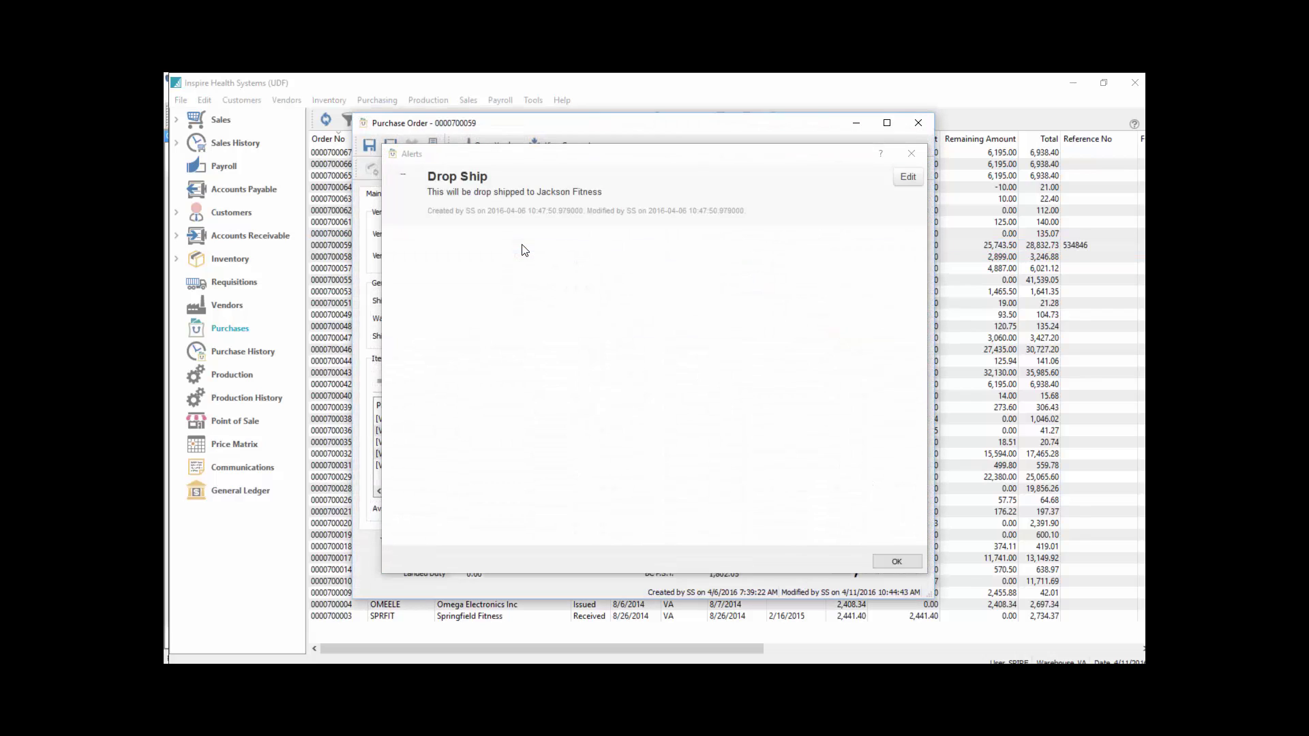
left_click(906, 157)
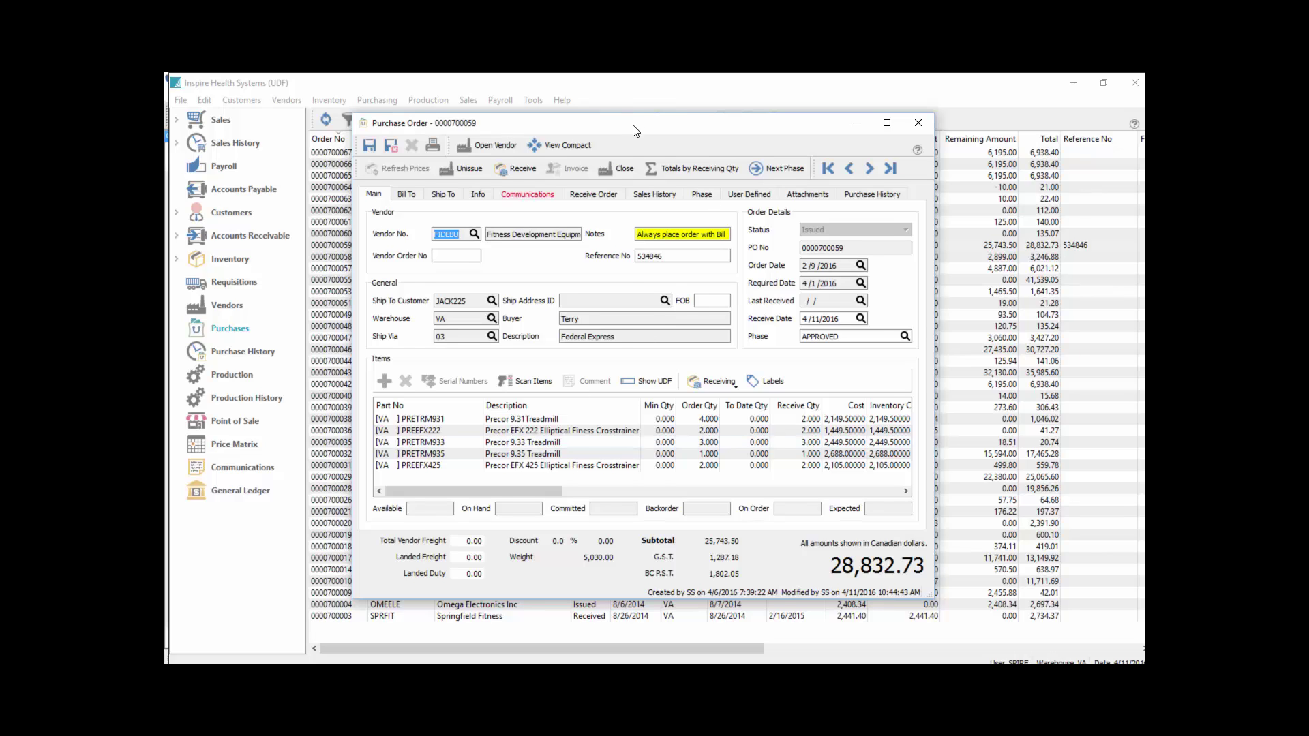
left_click_drag(634, 129, 623, 123)
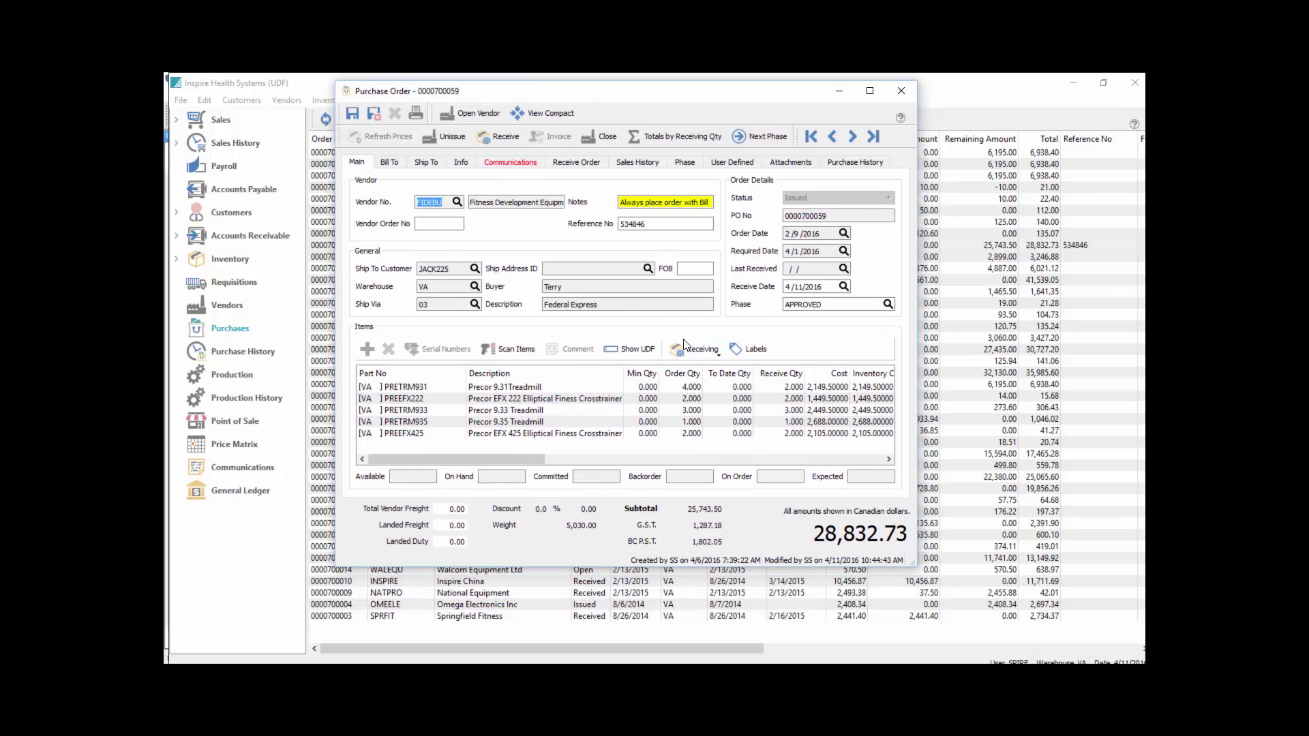
- Set the receive quantity of every item to the full ordered quantity with the All receiving option
left_click(772, 388)
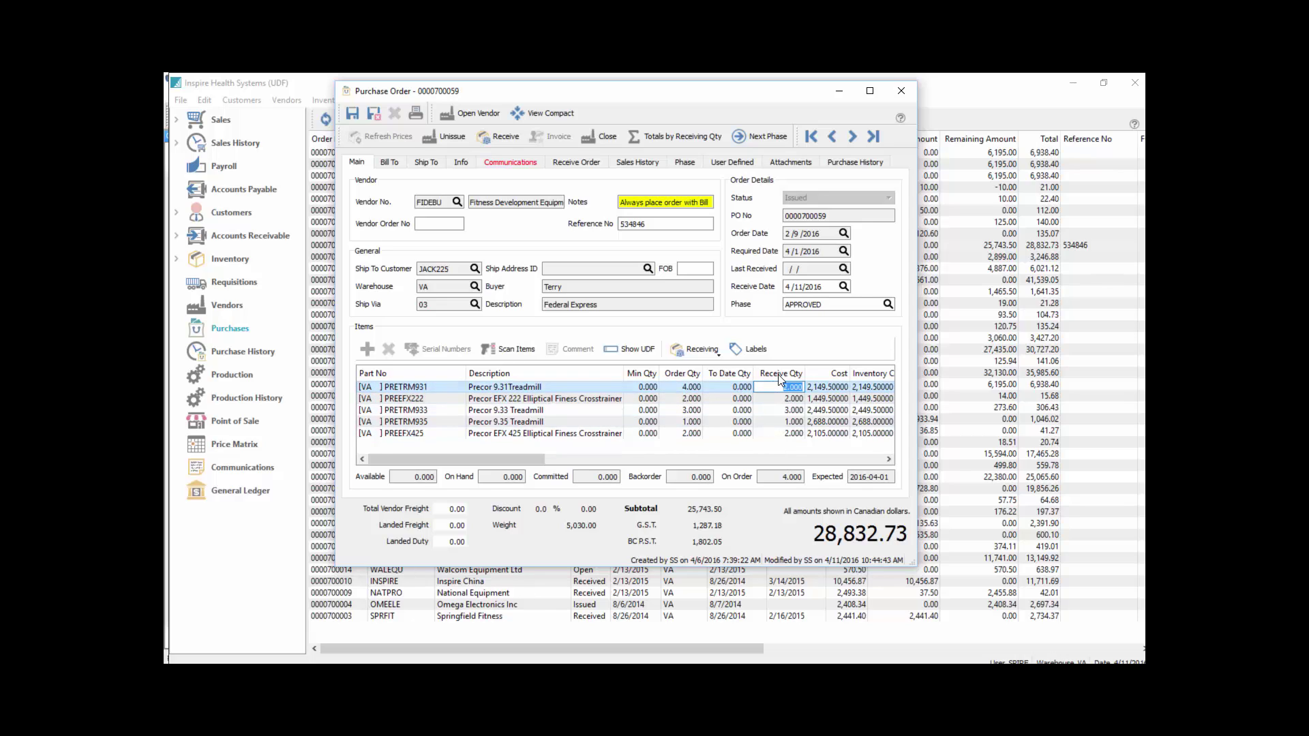
left_click(700, 349)
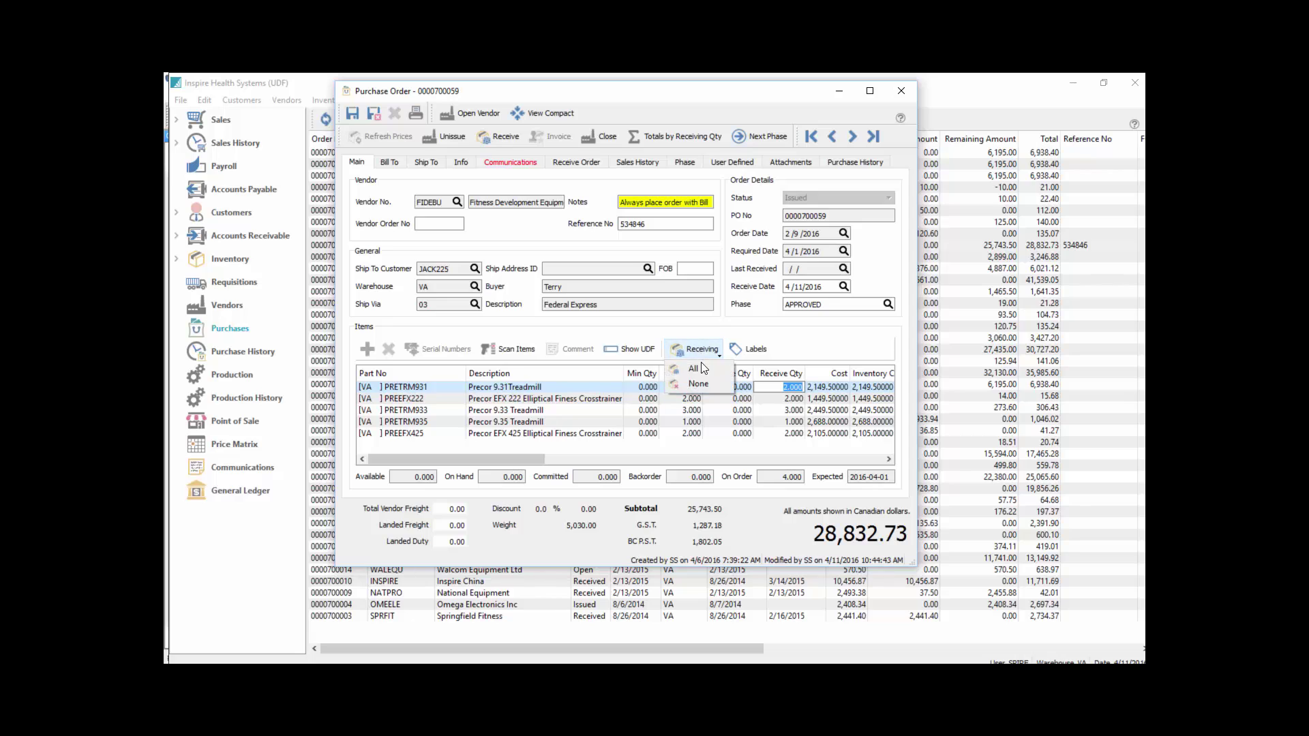
left_click(701, 366)
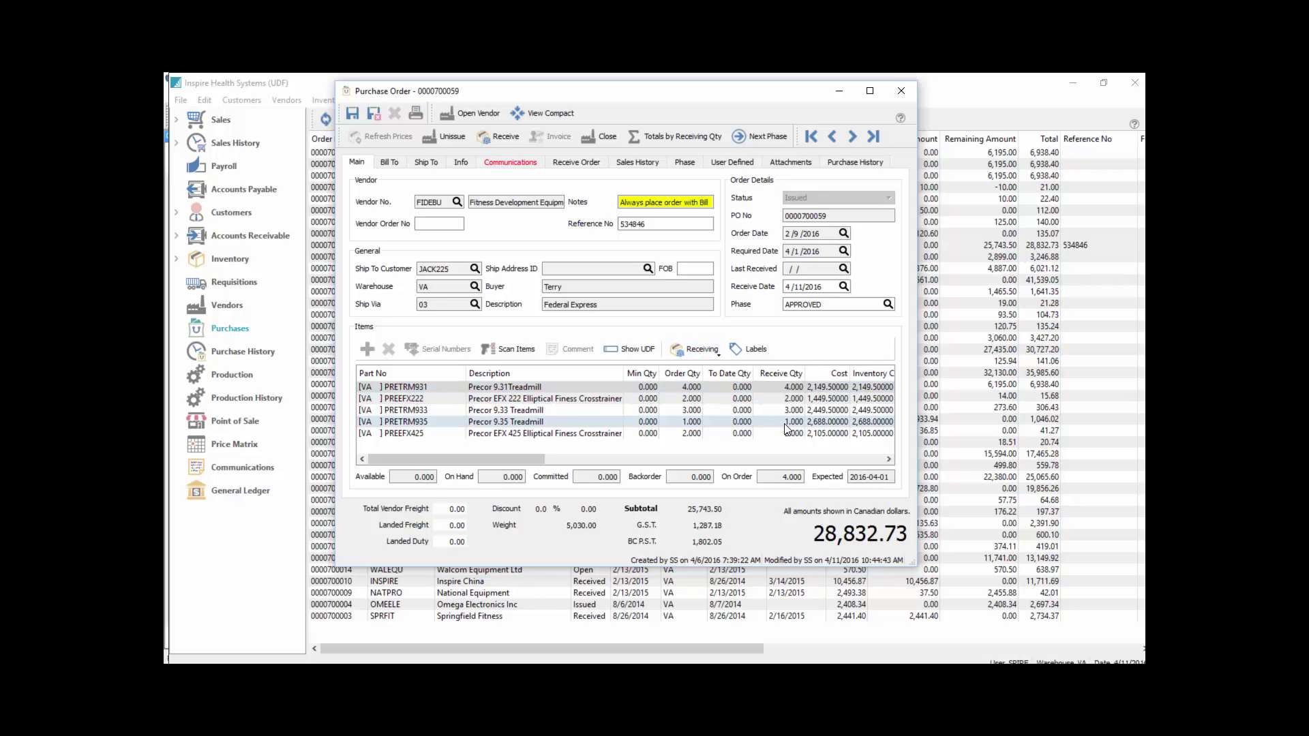
left_click(785, 391)
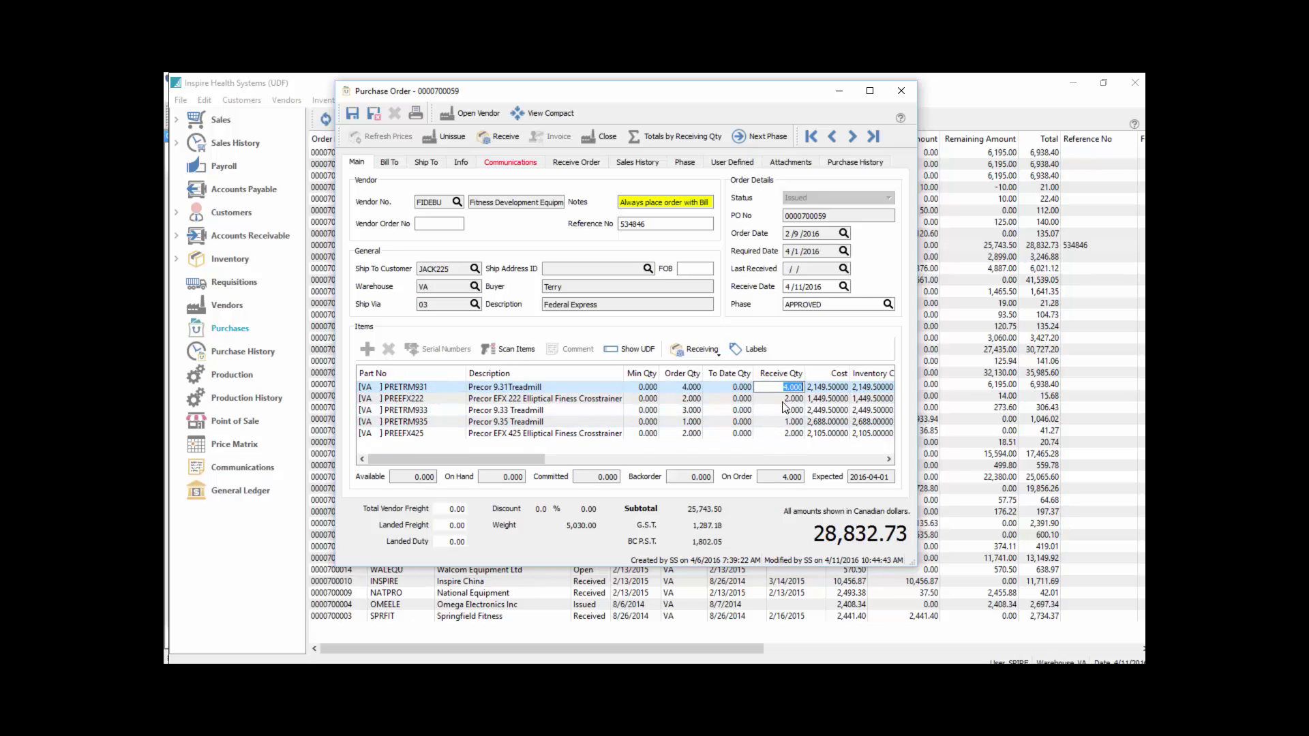
- Clear the receive quantities of all items with the None receiving option and check the individual item quantities
left_click(718, 351)
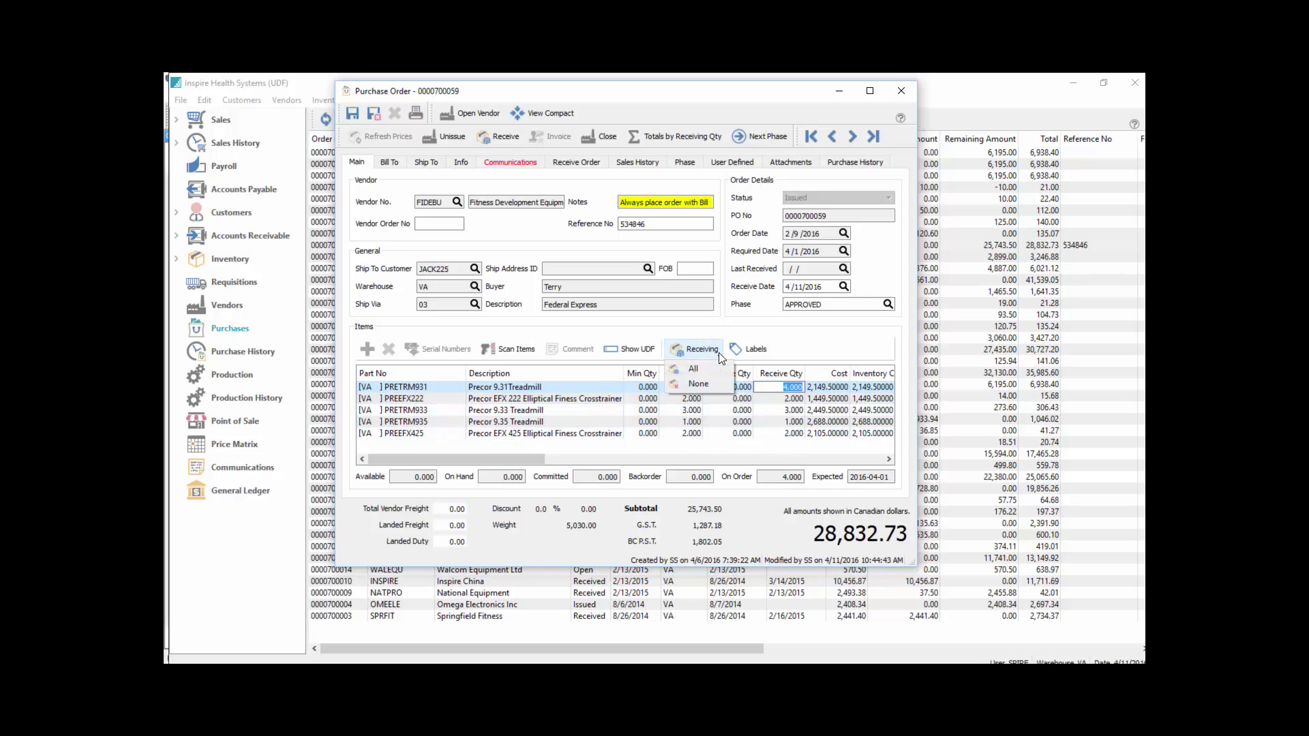
left_click(705, 384)
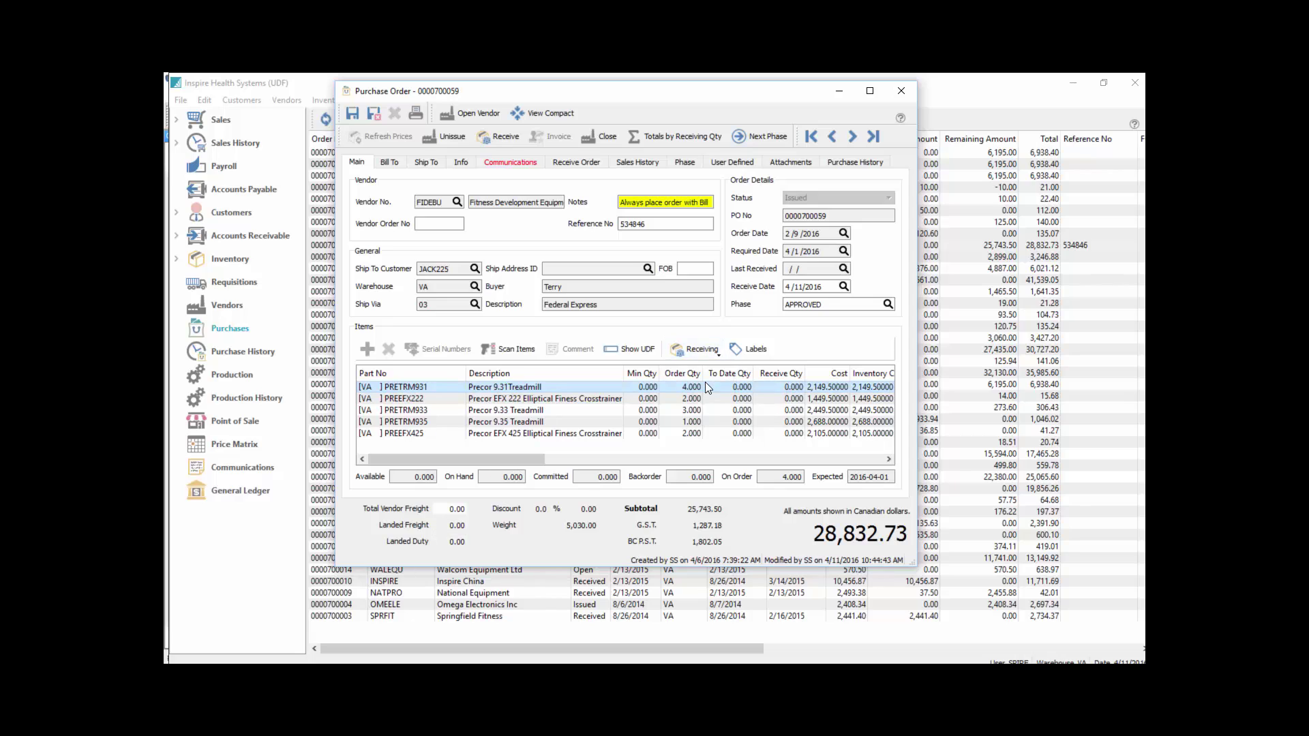
left_click(789, 389)
left_click(781, 399)
left_click(780, 410)
left_click(779, 422)
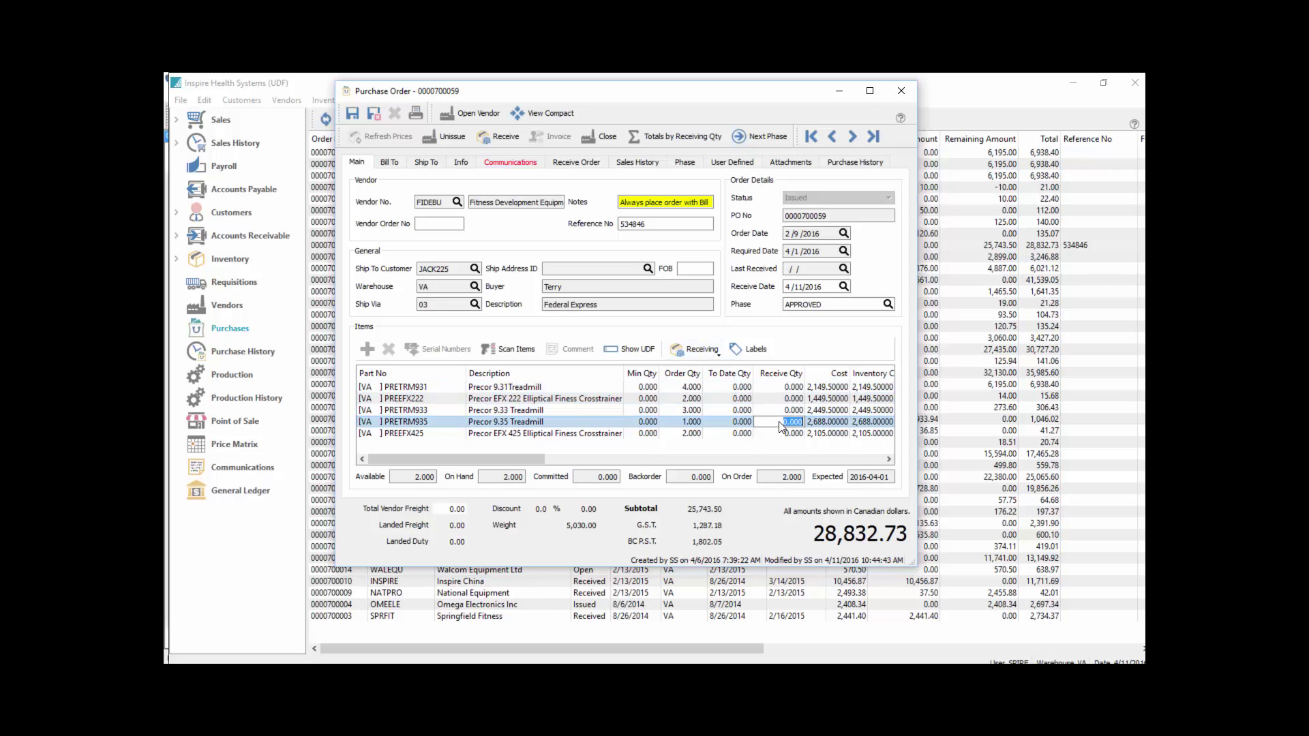
- Restore full receive quantities on all order lines using the All receiving option
left_click(718, 355)
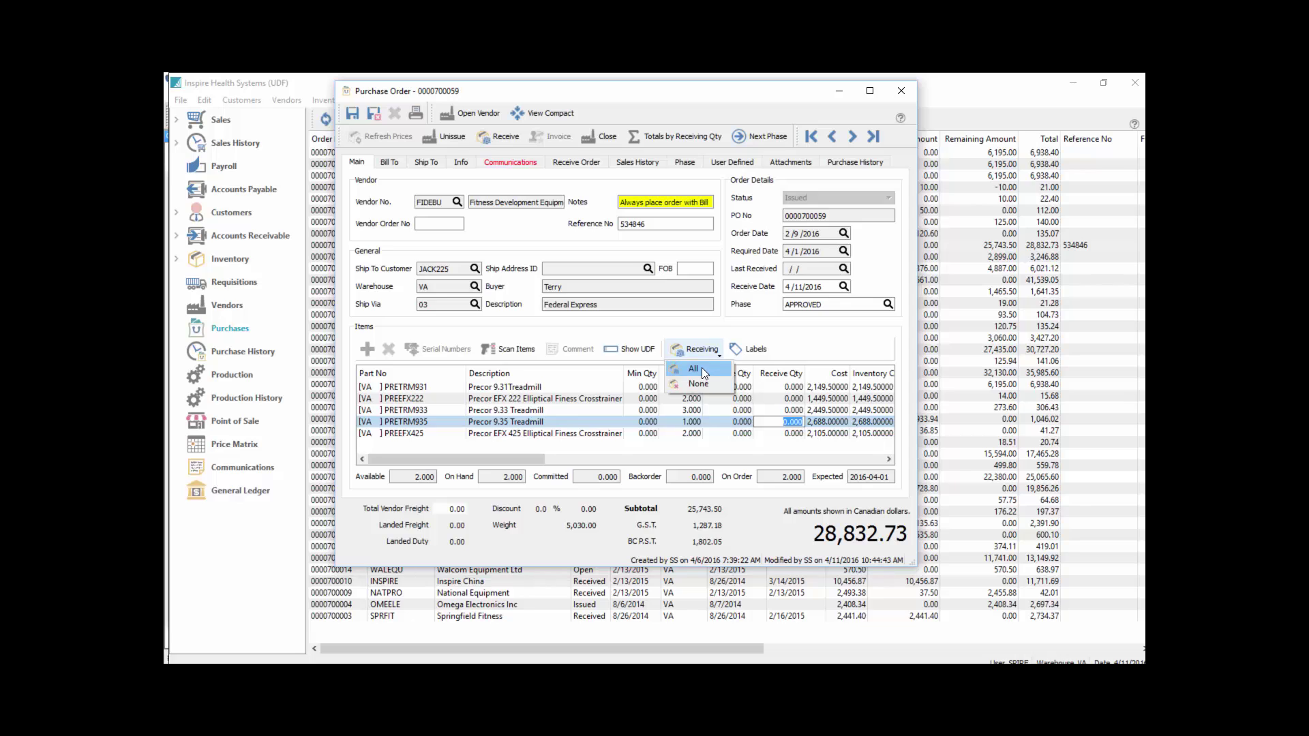
left_click(703, 368)
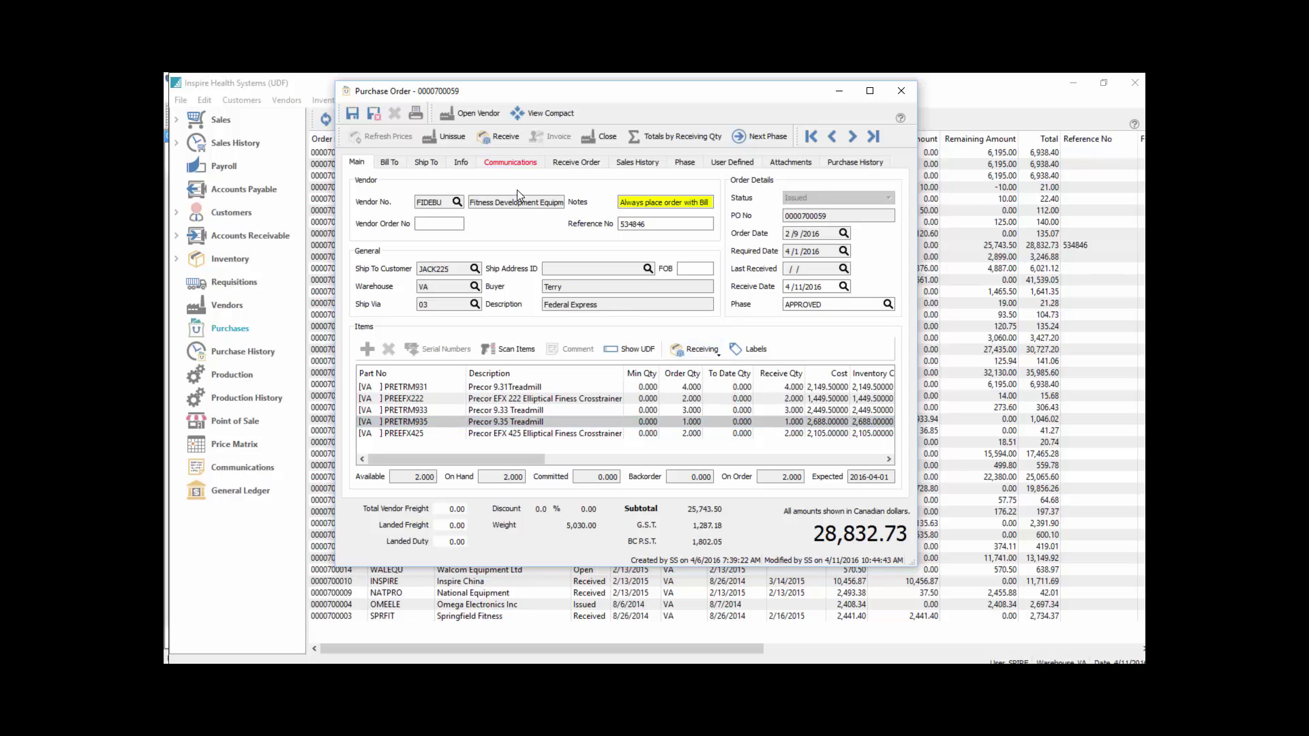
- Receive the purchase order with a vendor invoice, enter 14345556 as the vendor invoice number and check its payment terms
left_click(506, 136)
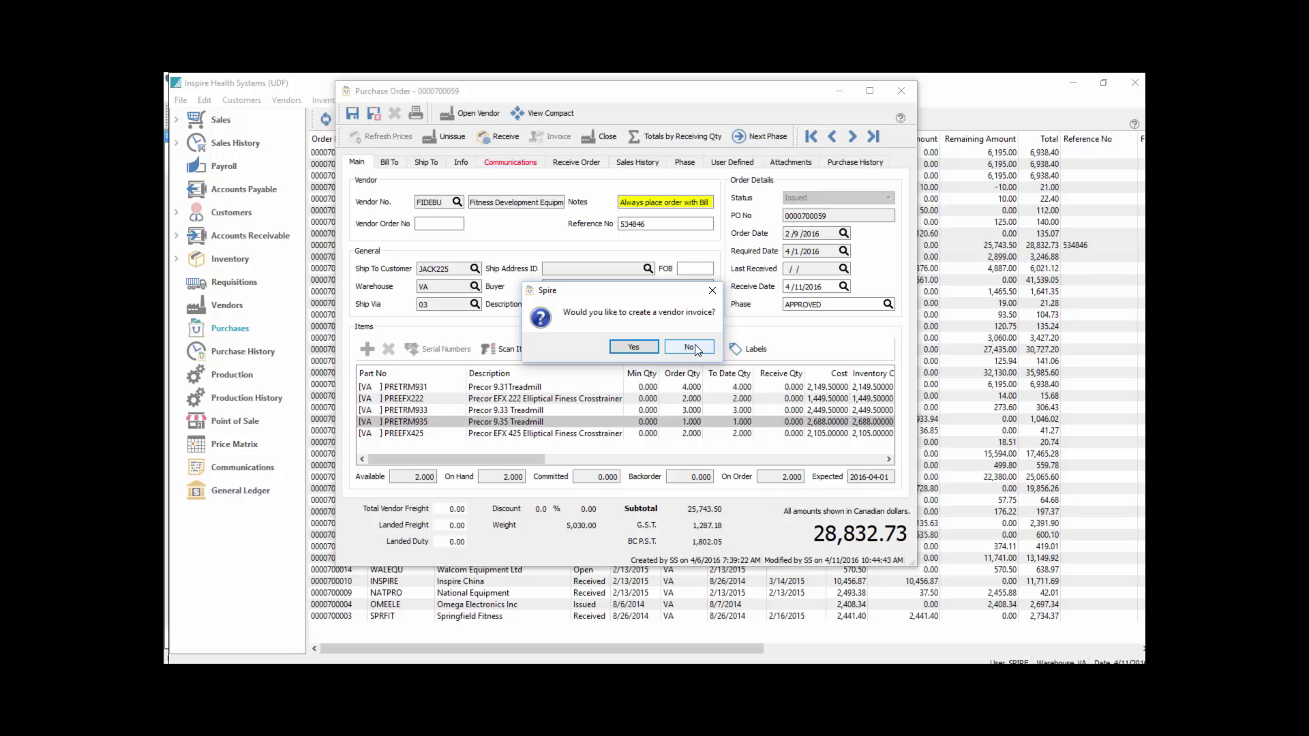
left_click(632, 347)
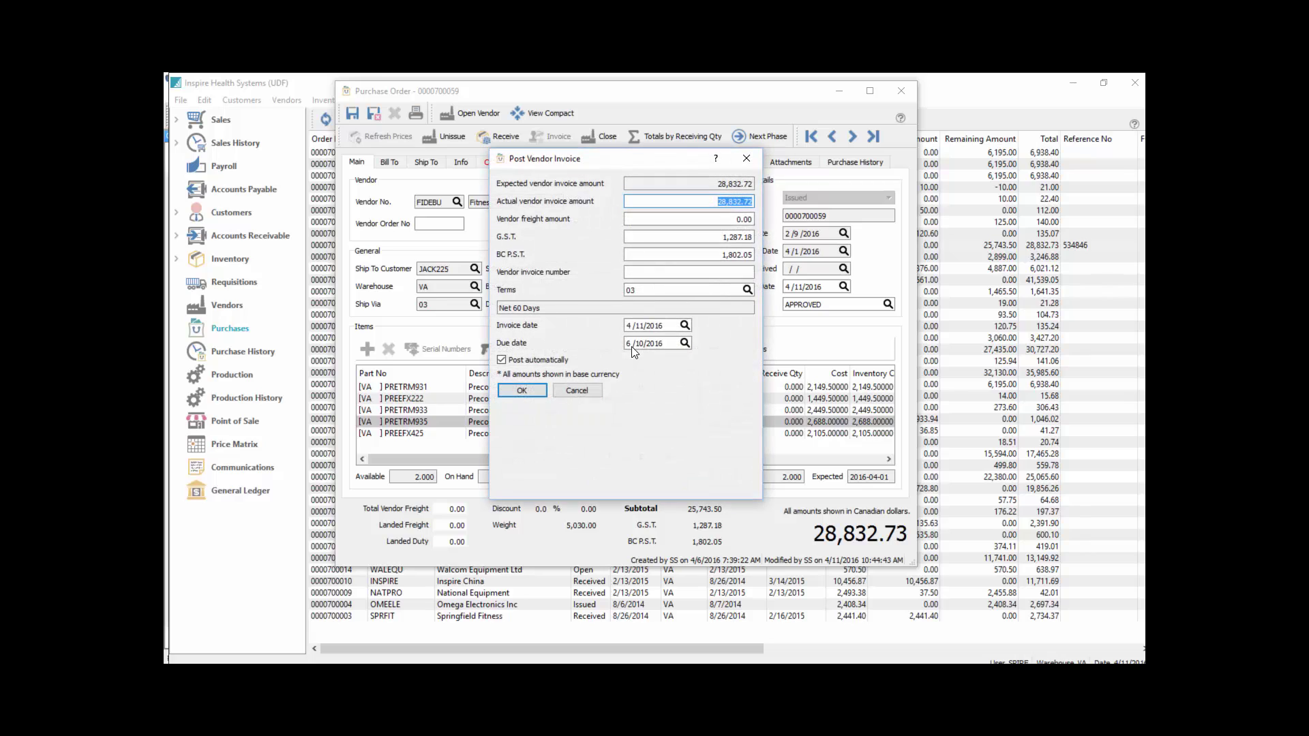
left_click(688, 271)
type("14345556")
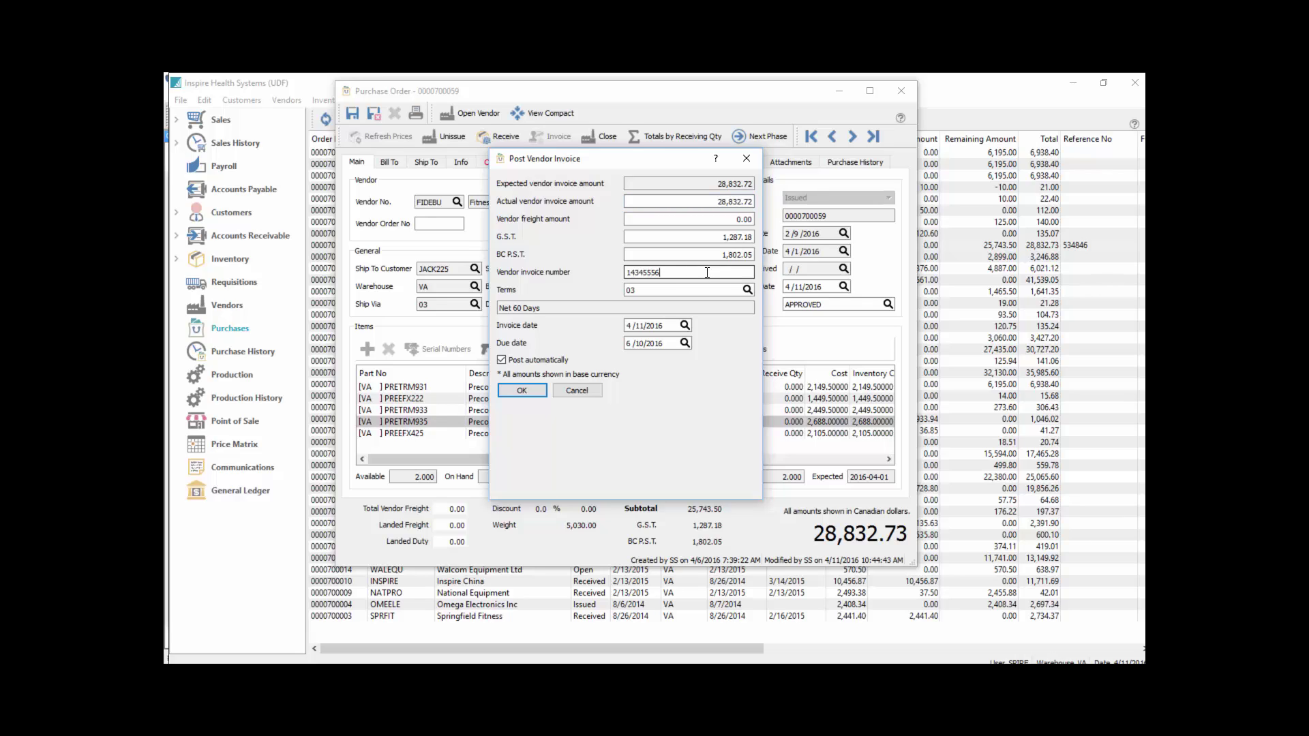
left_click(696, 290)
left_click(538, 309)
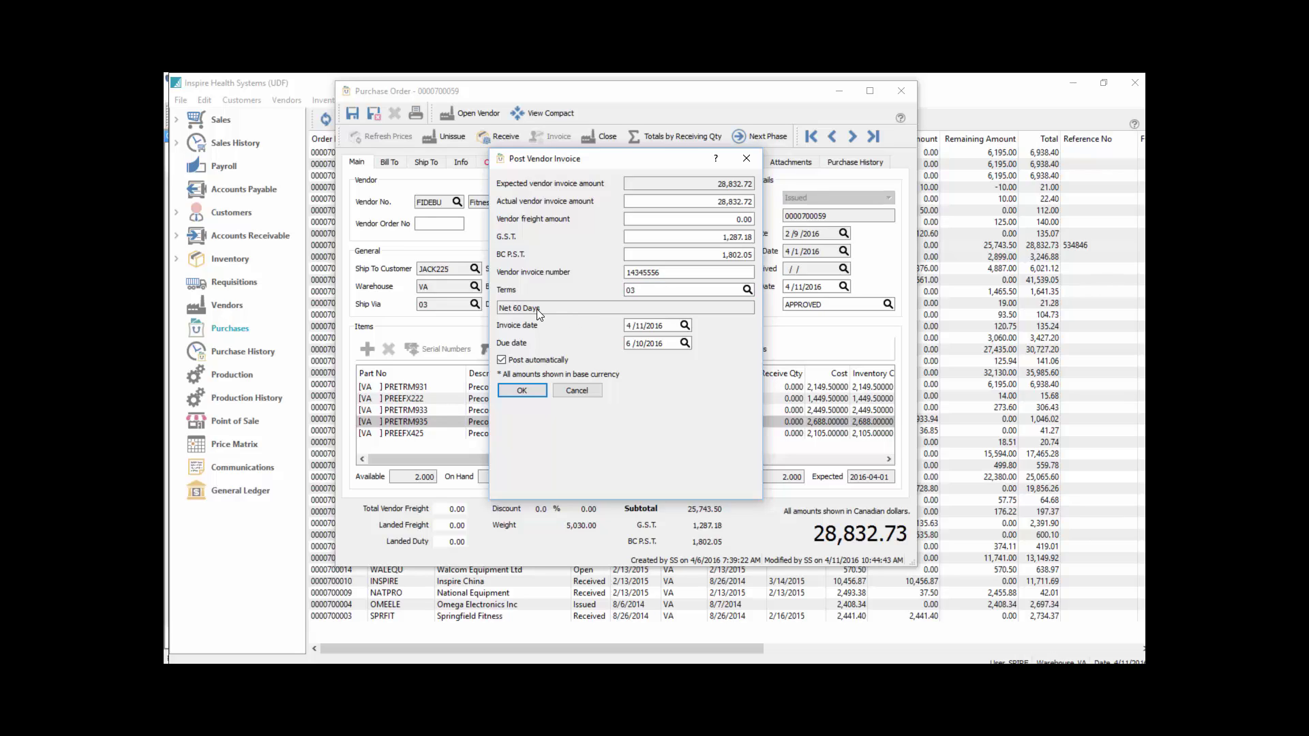
- Set the vendor invoice date to 4/7/2016 and accept the invoice with automatic posting enabled
left_click(675, 325)
left_click(685, 326)
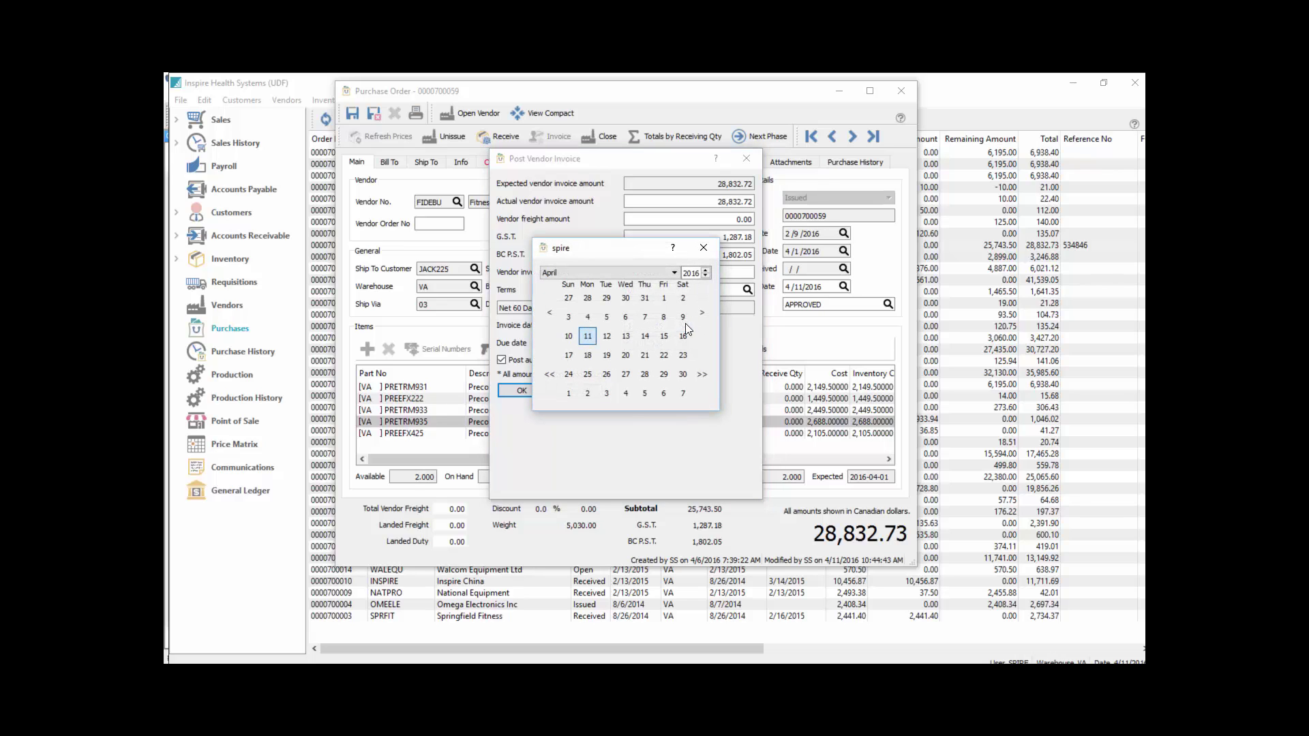
left_click(648, 321)
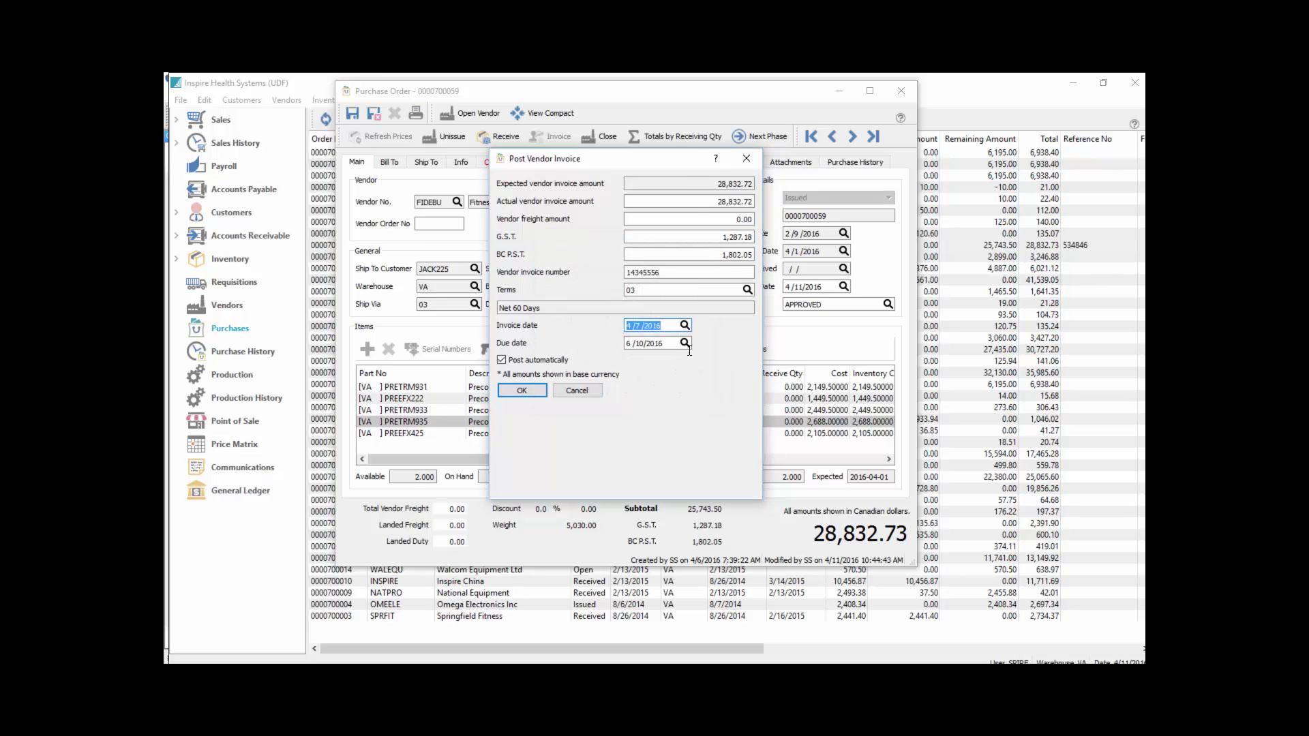
key("Tab")
left_click(553, 357)
left_click(553, 360)
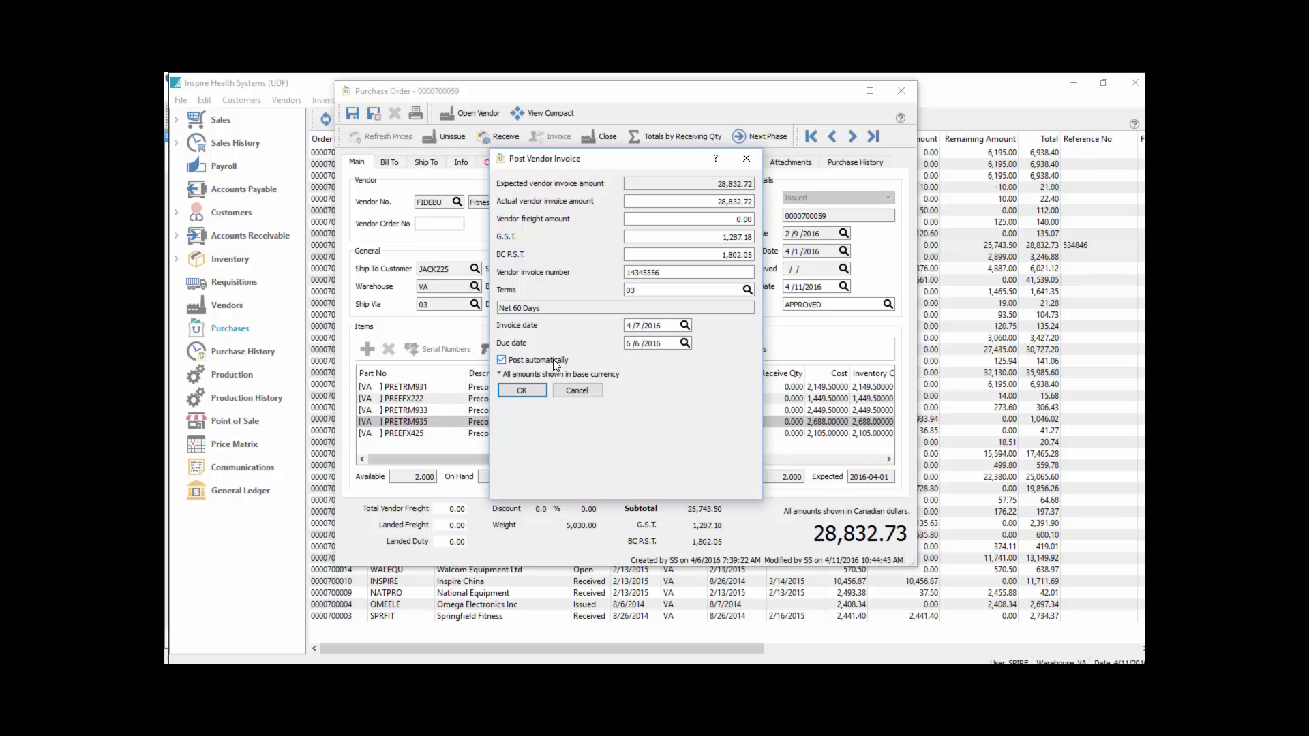
left_click(523, 390)
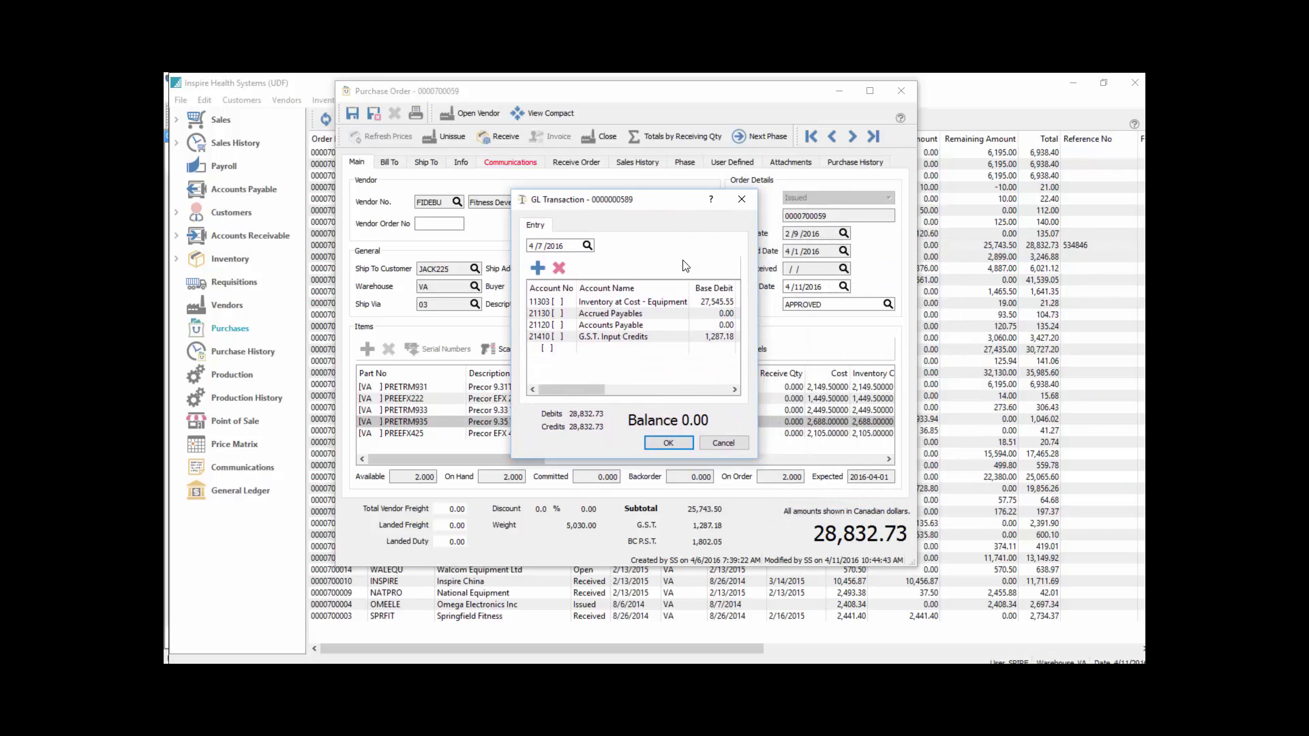
- Widen the GL transaction window and examine the Inventory at Cost - Equipment debit and the Accounts Payable credit
left_click_drag(757, 304, 908, 304)
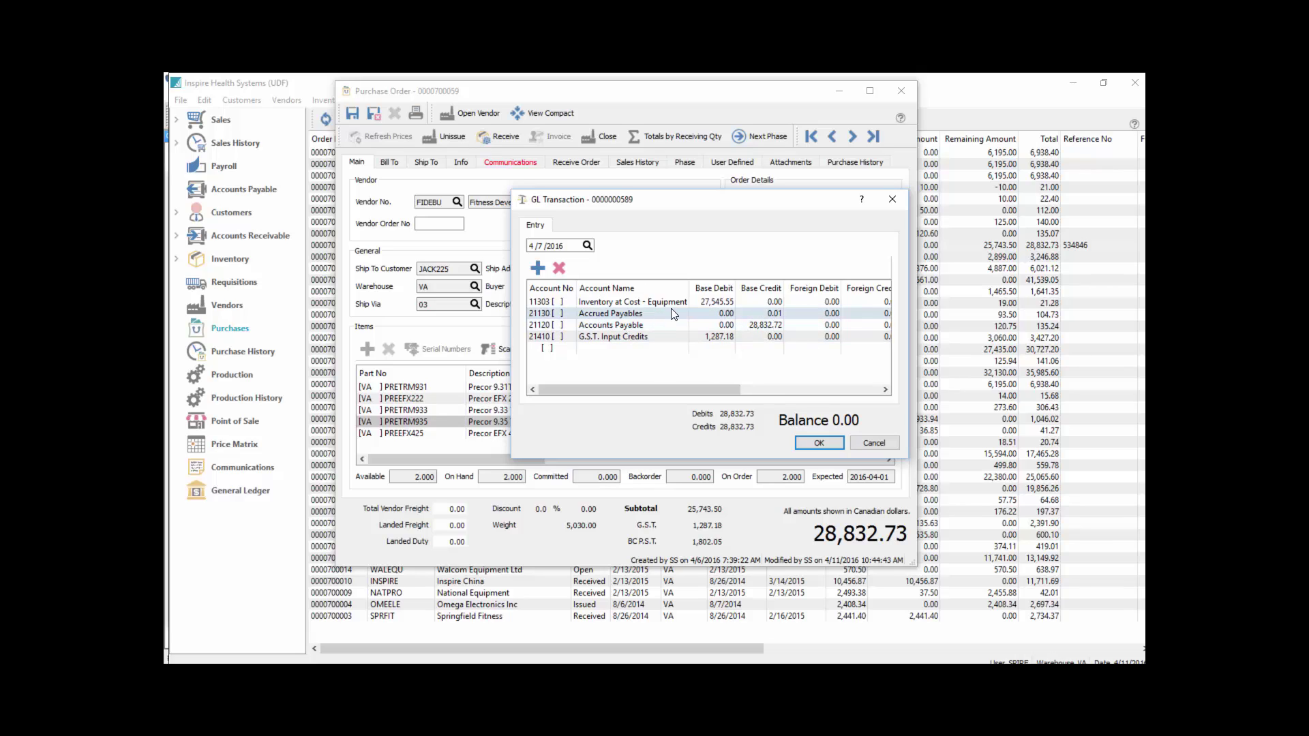
left_click(707, 302)
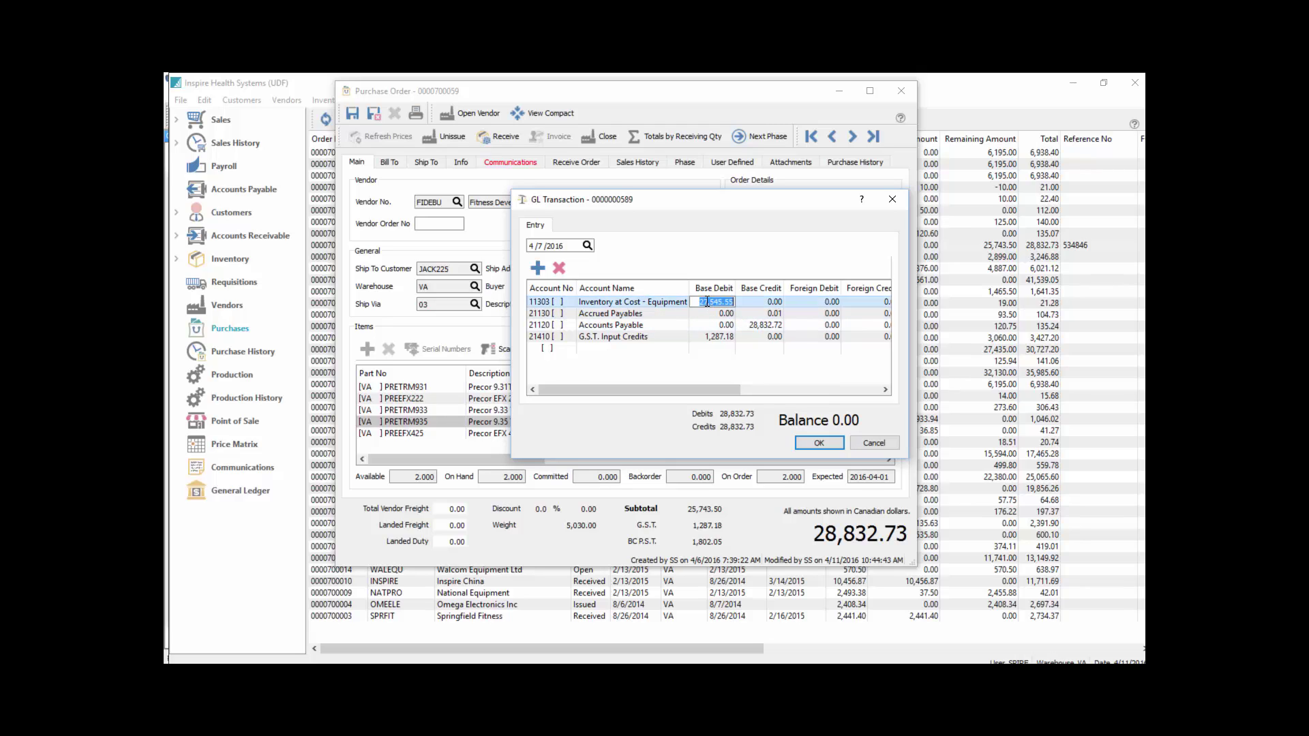
left_click(761, 325)
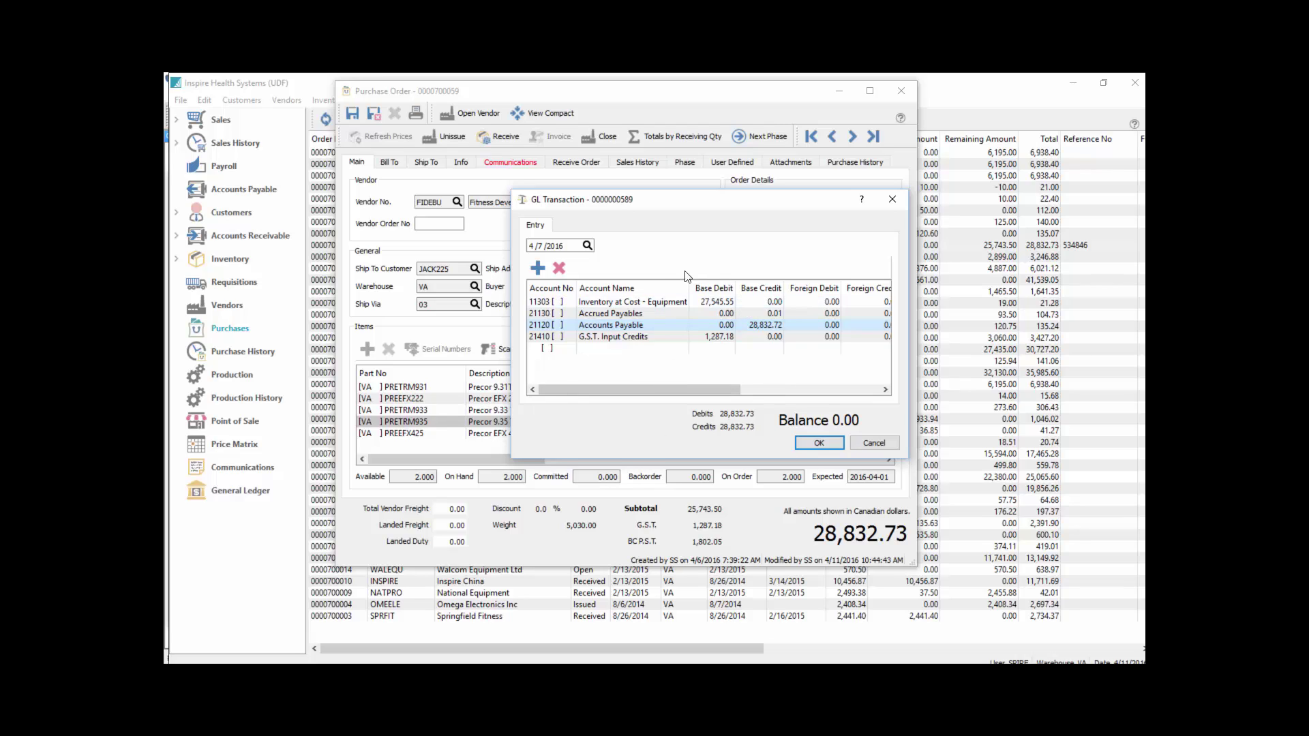
- Accept the GL transaction and close the received purchase order without printing a report
left_click(823, 443)
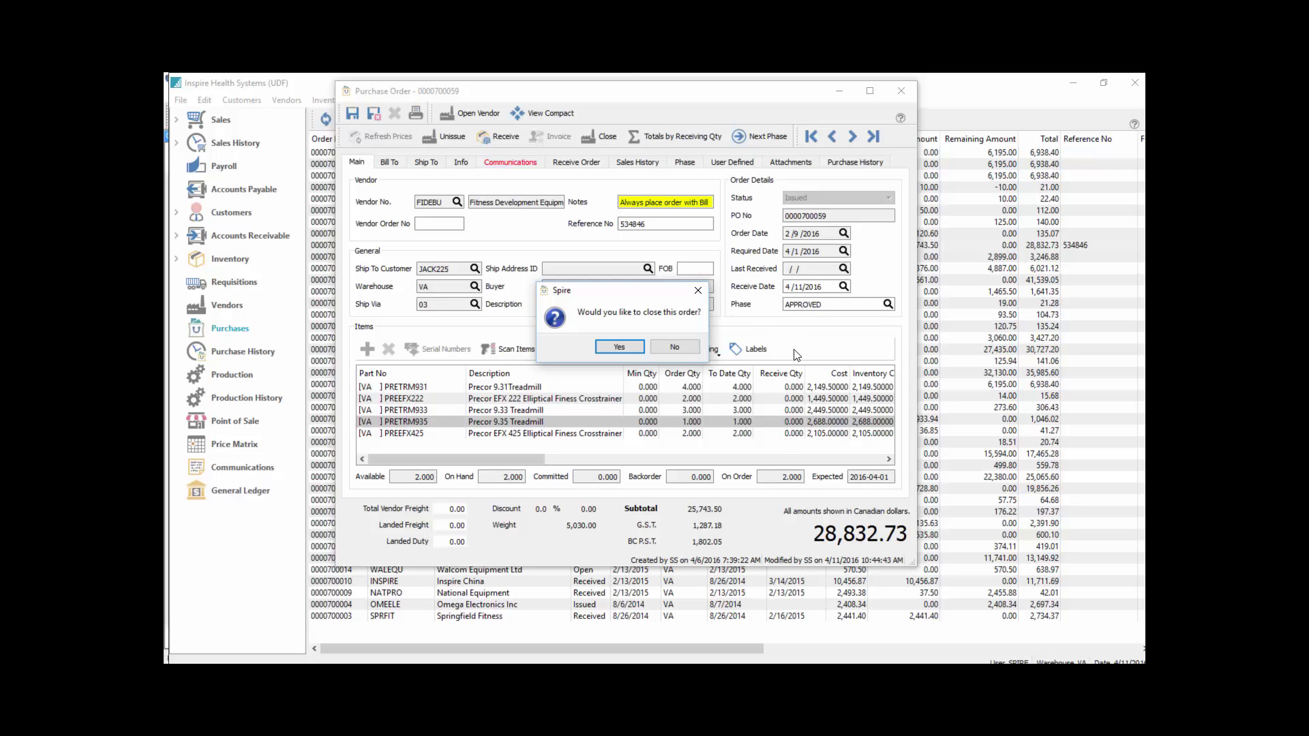
left_click(620, 347)
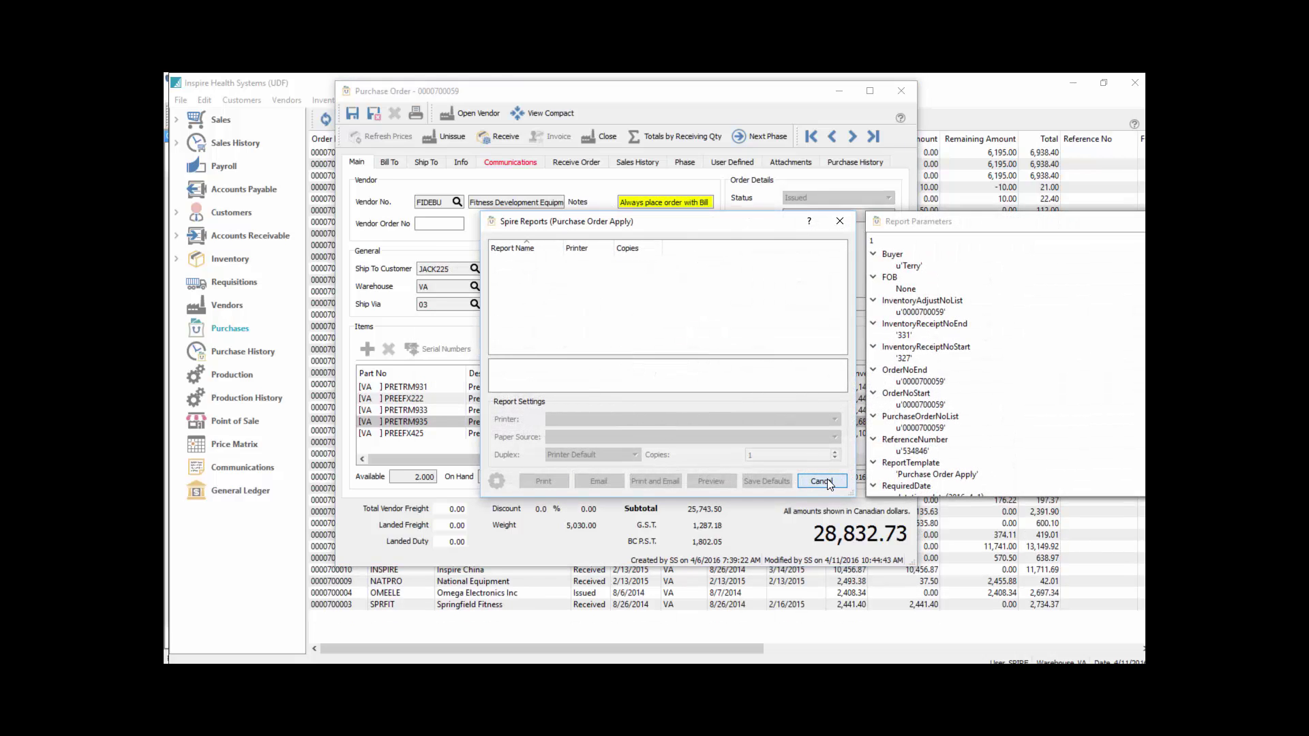
left_click(828, 480)
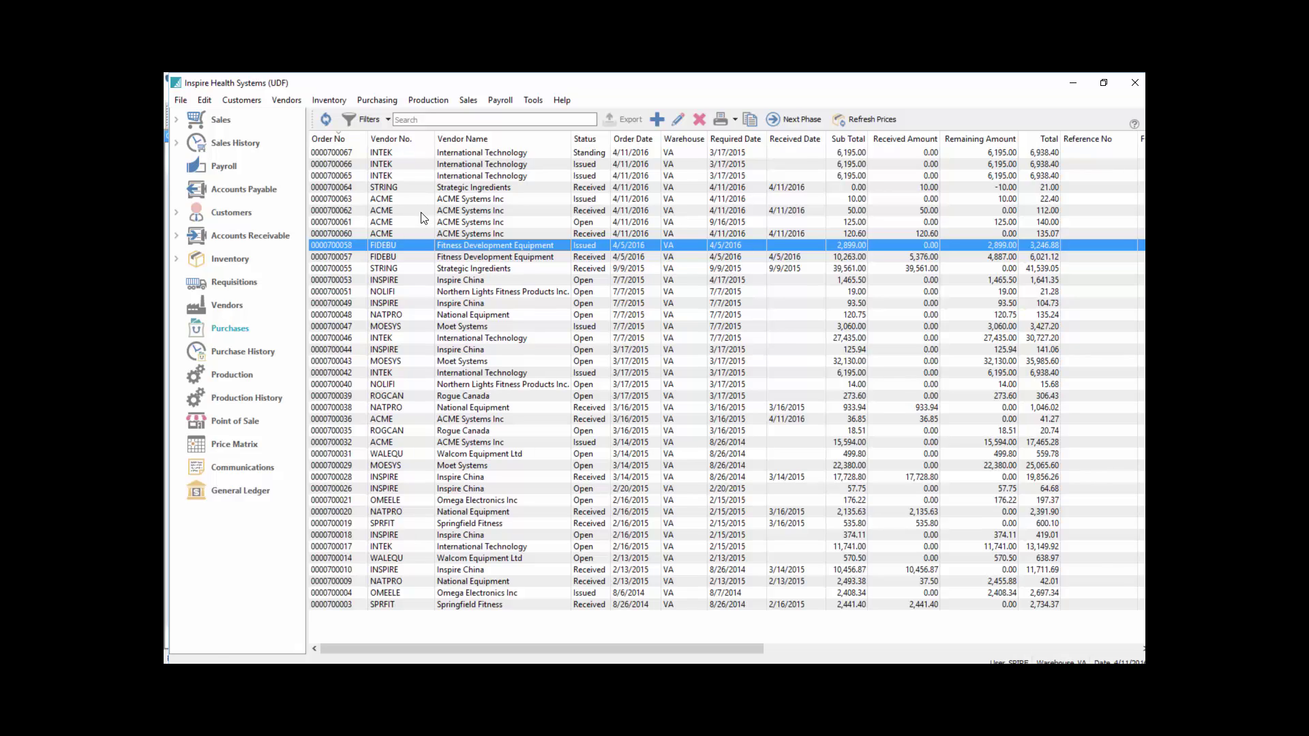
- Open the accounts payable record of Fitness Development Equipment and select its invoice dated 4/7/2016
left_click(245, 194)
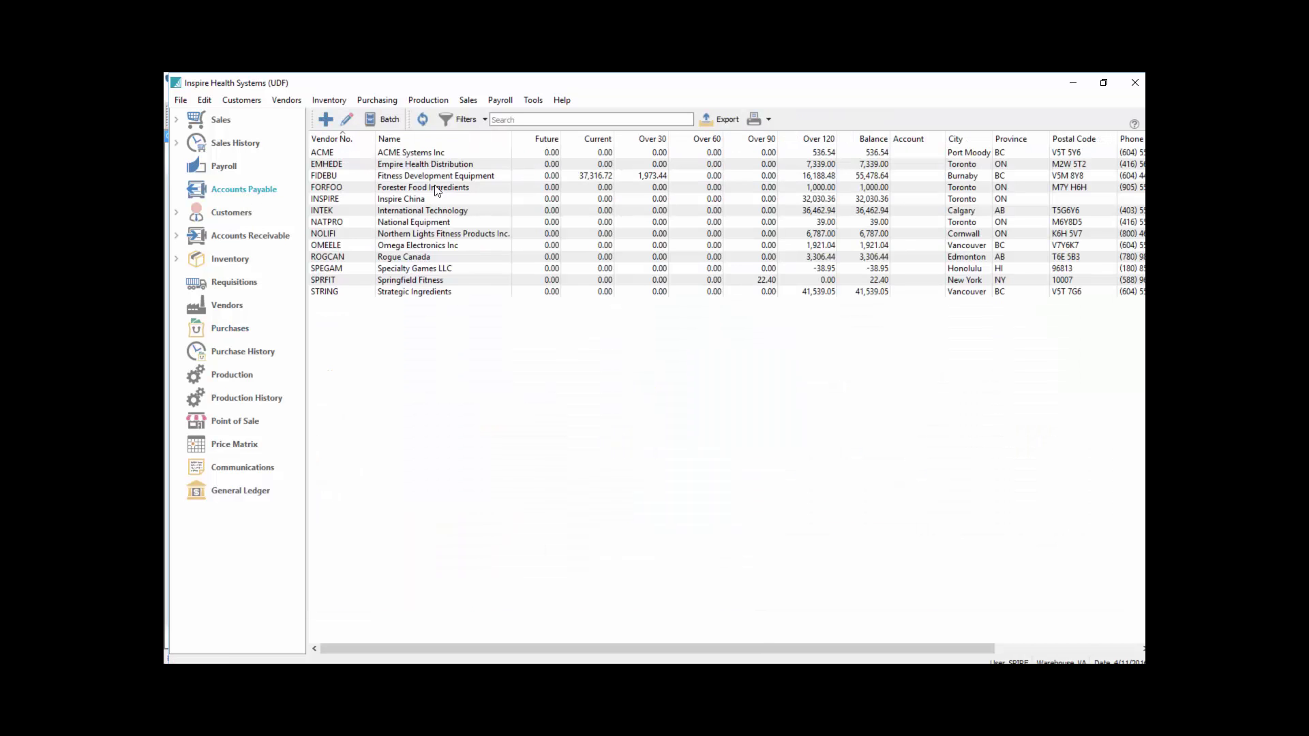
double_click(428, 176)
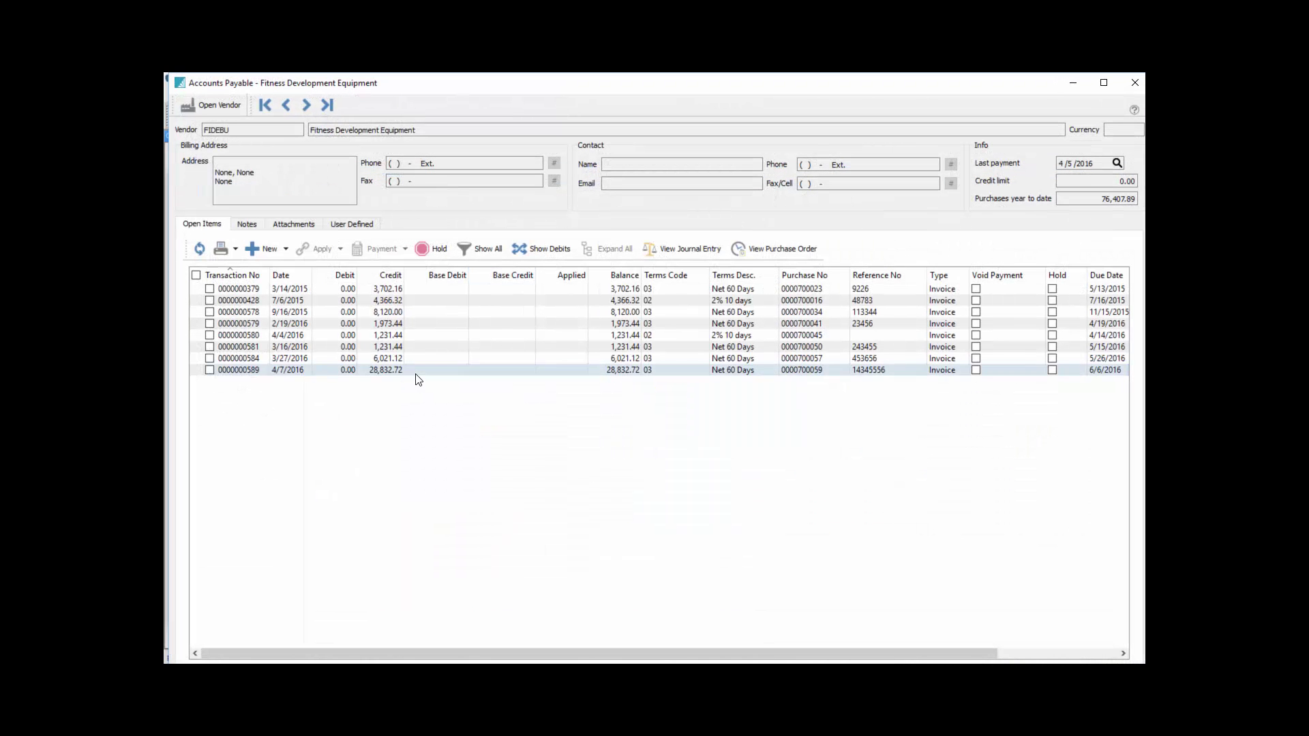
left_click(210, 371)
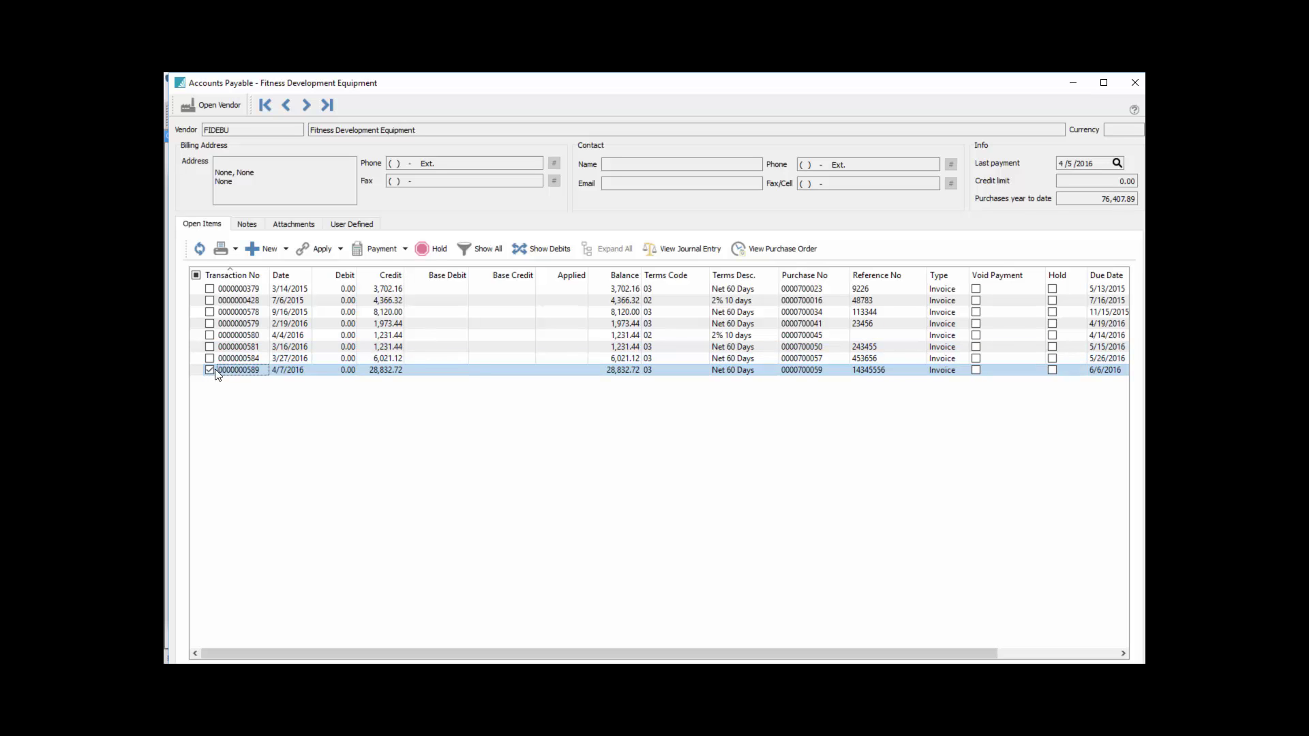
- View the purchase order behind the selected invoice, and close it along with the vendor's accounts payable record
left_click(759, 252)
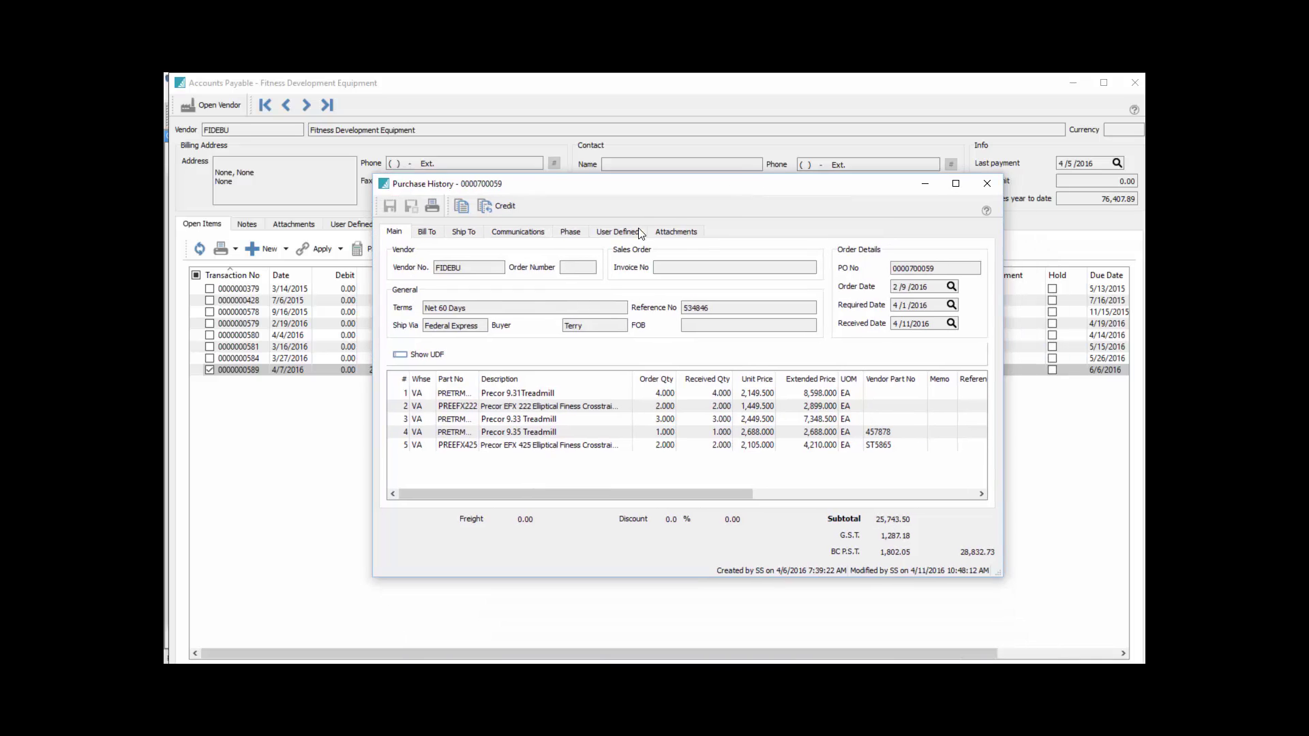
left_click(988, 184)
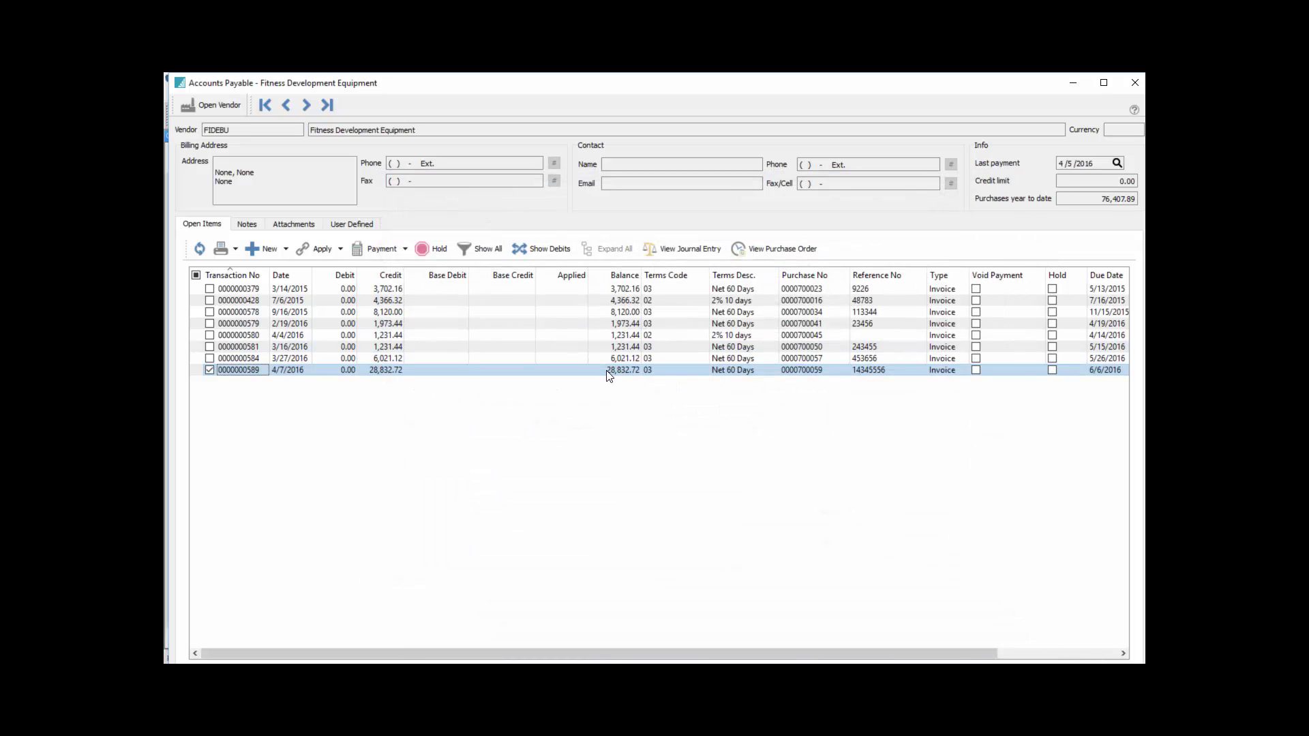
left_click(1135, 83)
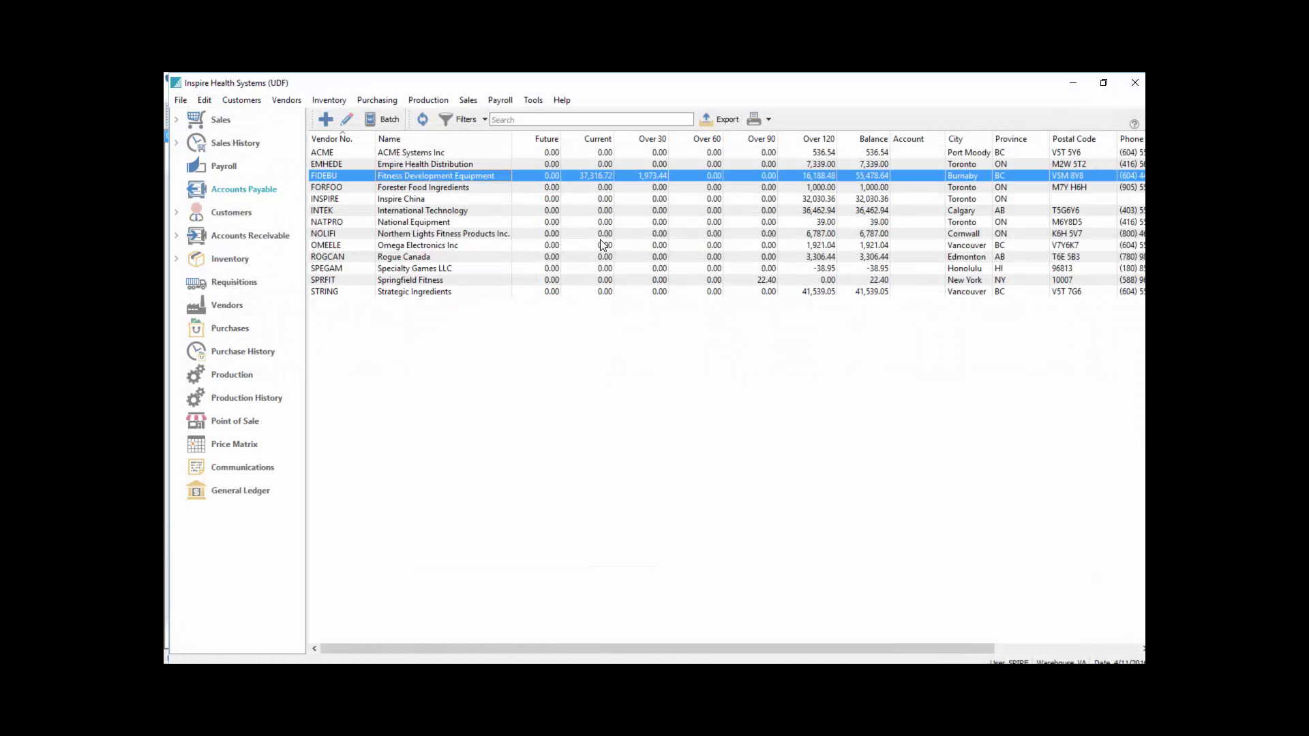